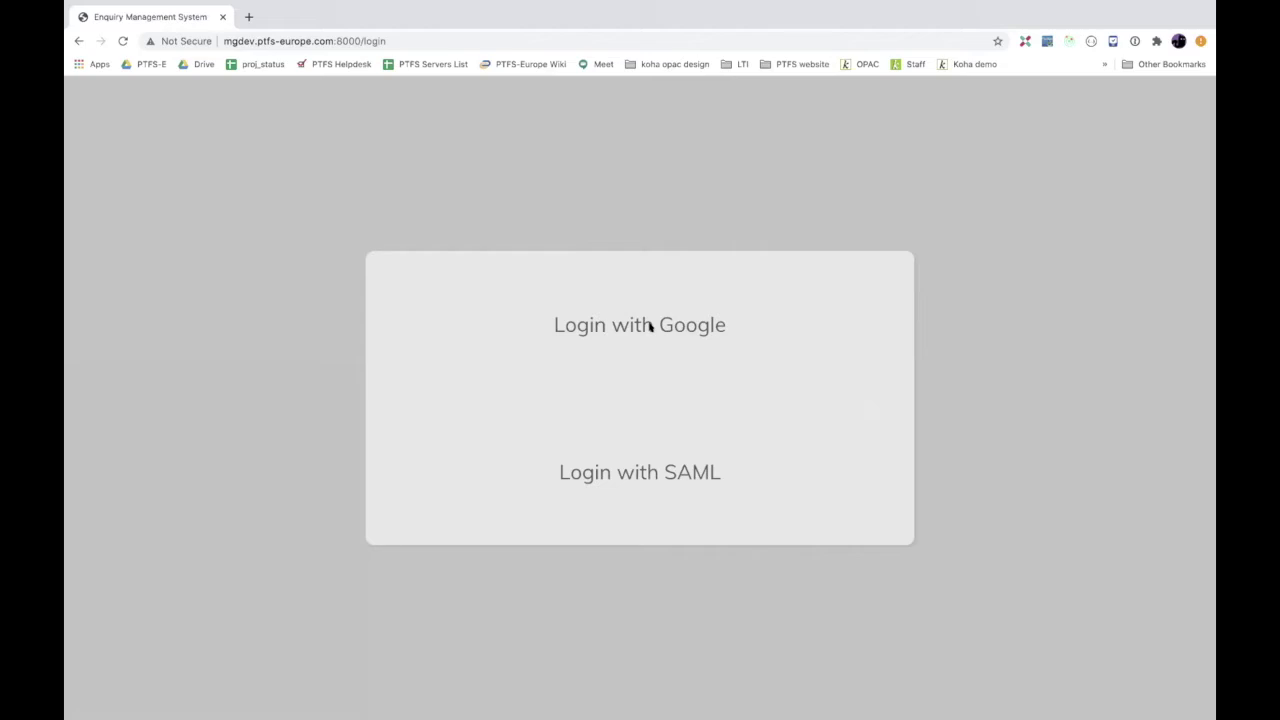
Step: Log in with Google, choosing the account on the 'Choose an account' page
click(649, 326)
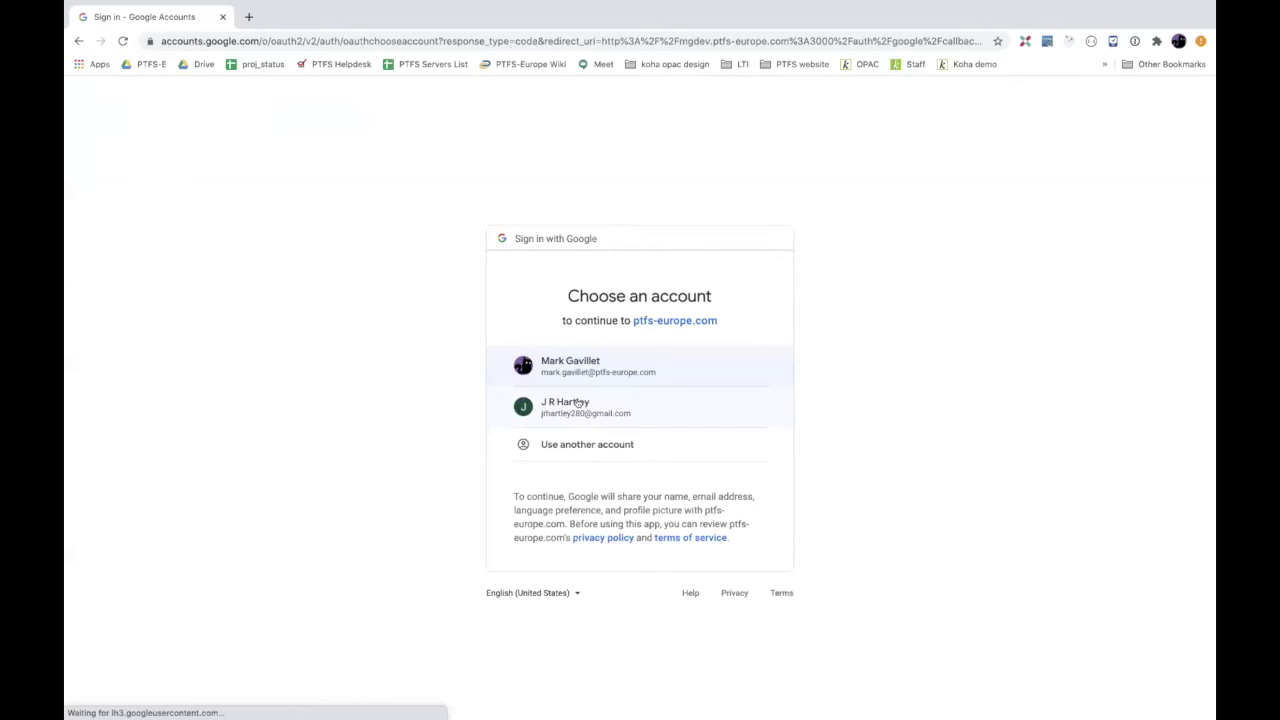
click(577, 402)
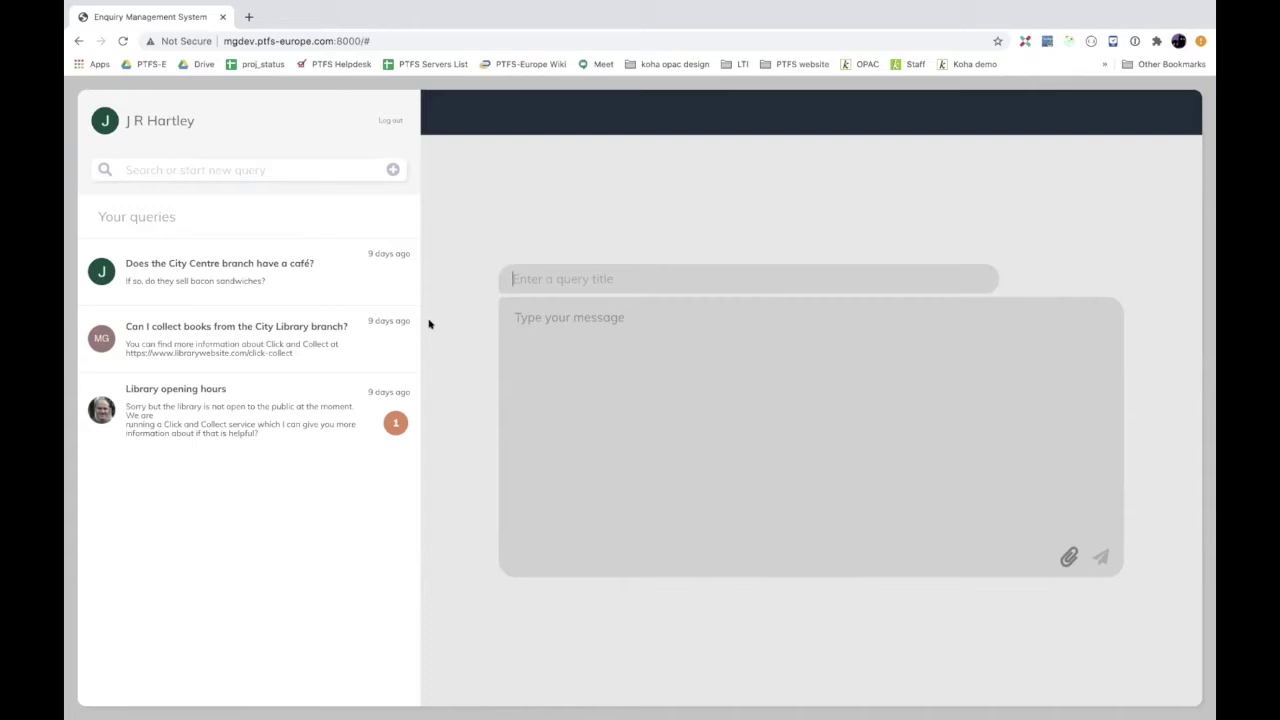
Step: Open the 'Library opening hours' query and send the reply 'Tanks'
click(238, 420)
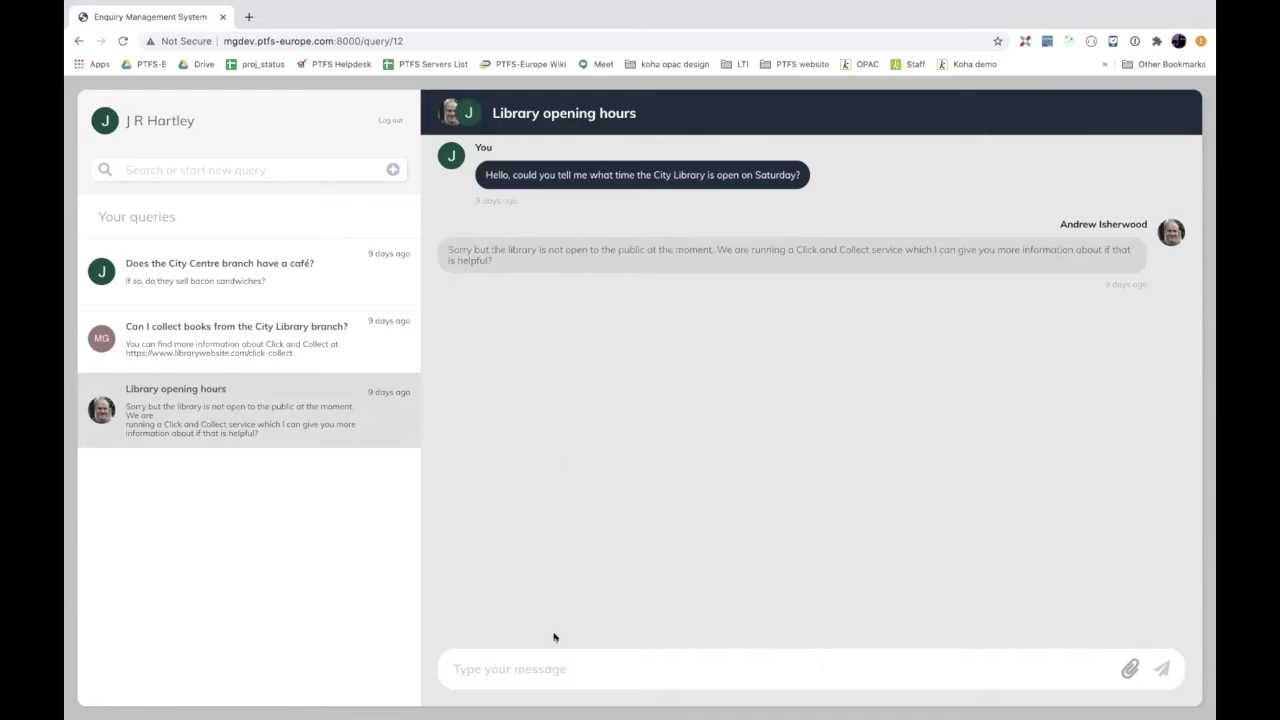
click(530, 665)
text(Tanks)
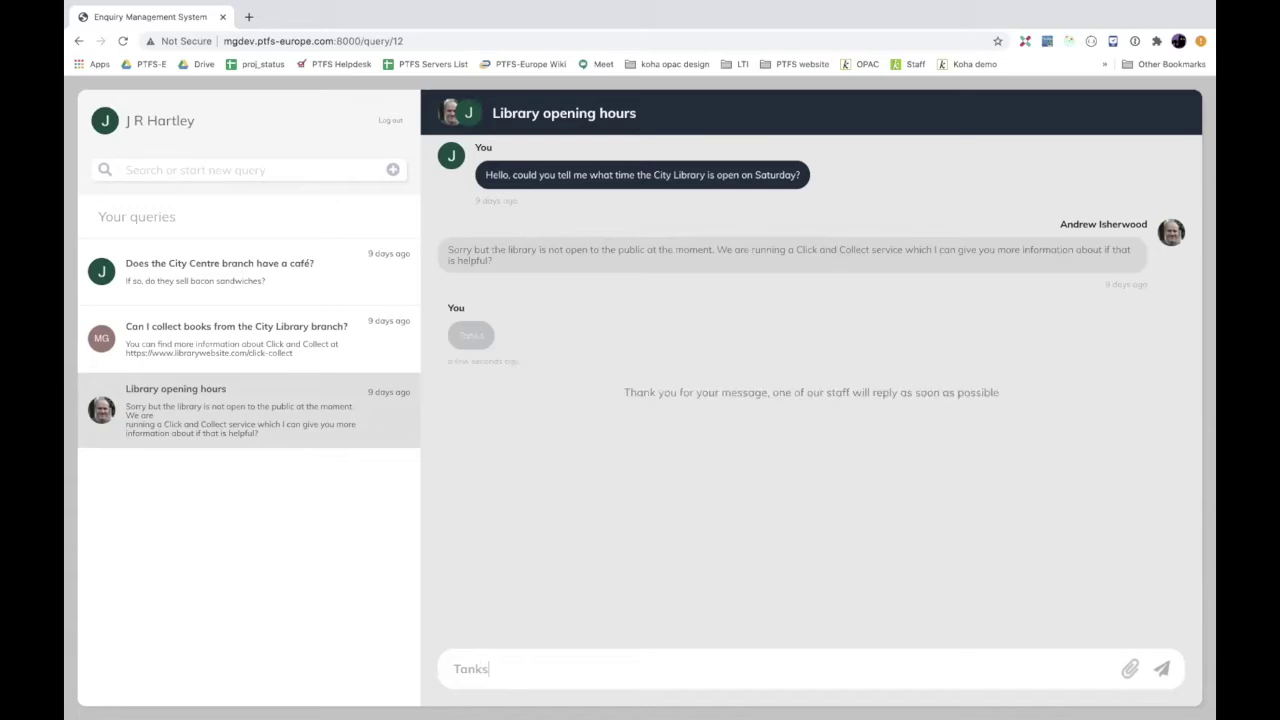
key(Return)
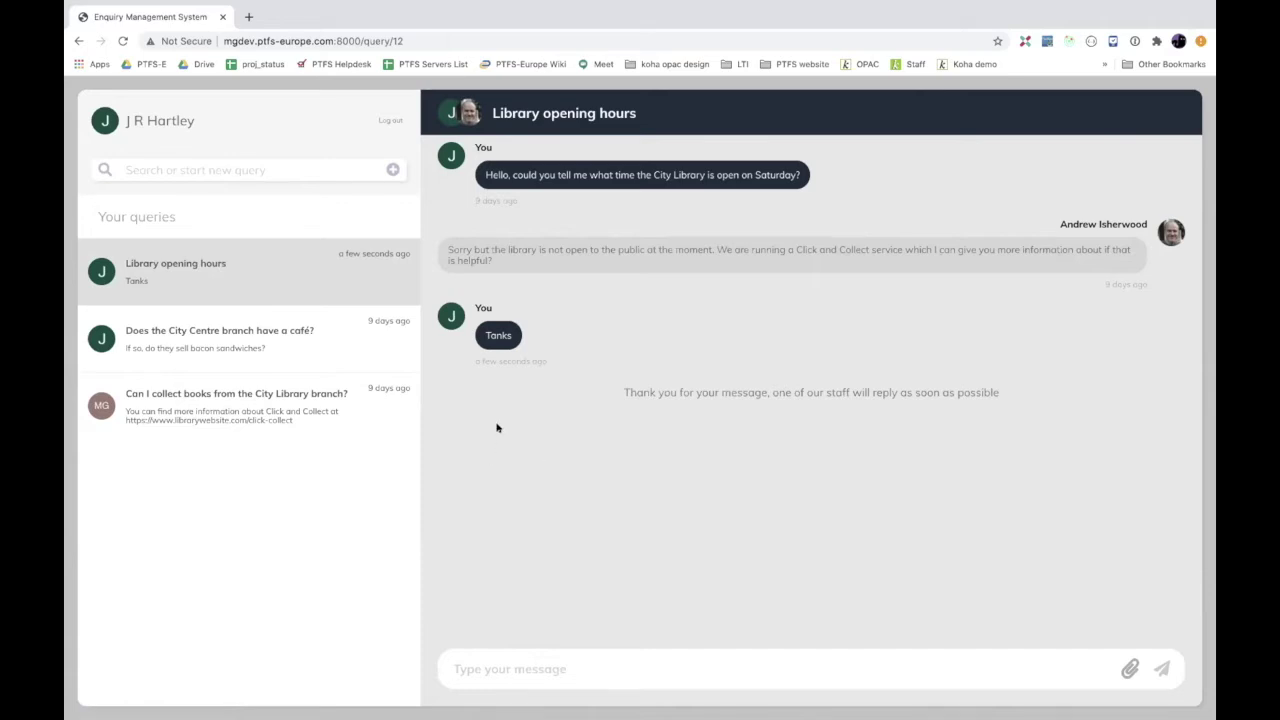
Step: Edit the sent 'Tanks' message so it reads 'Thanks'
mouse_move(617, 175)
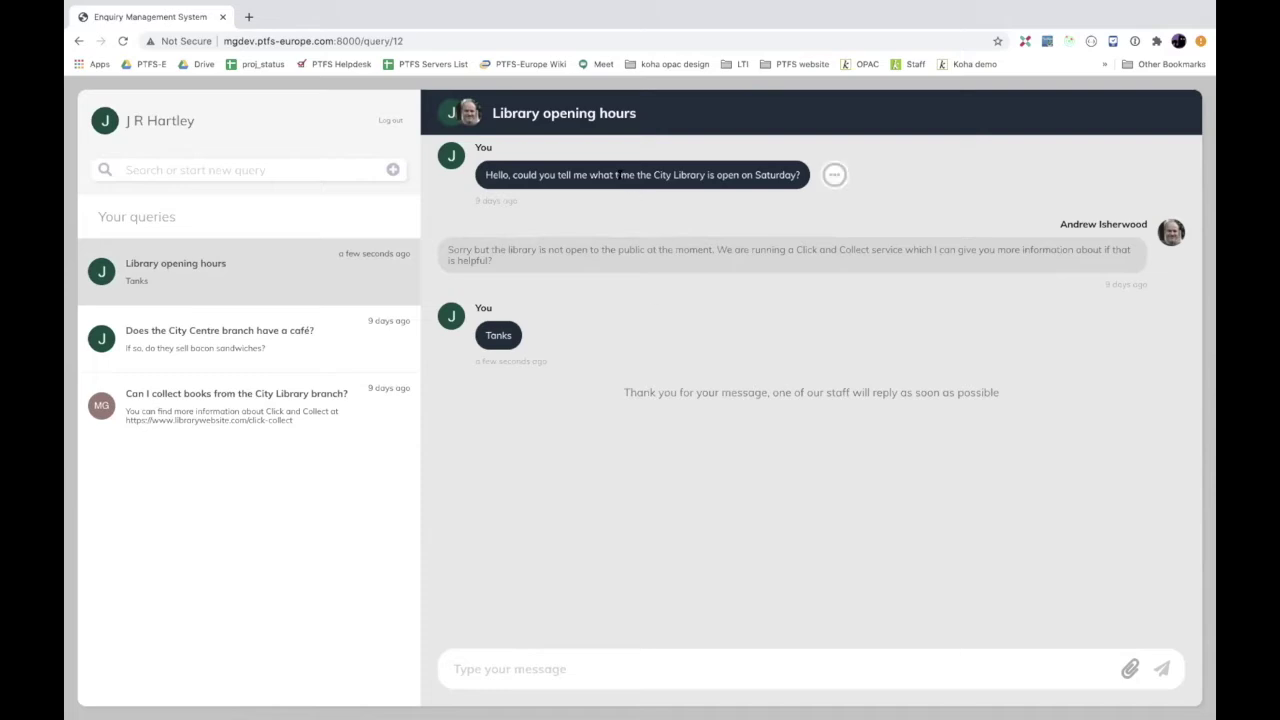
click(538, 337)
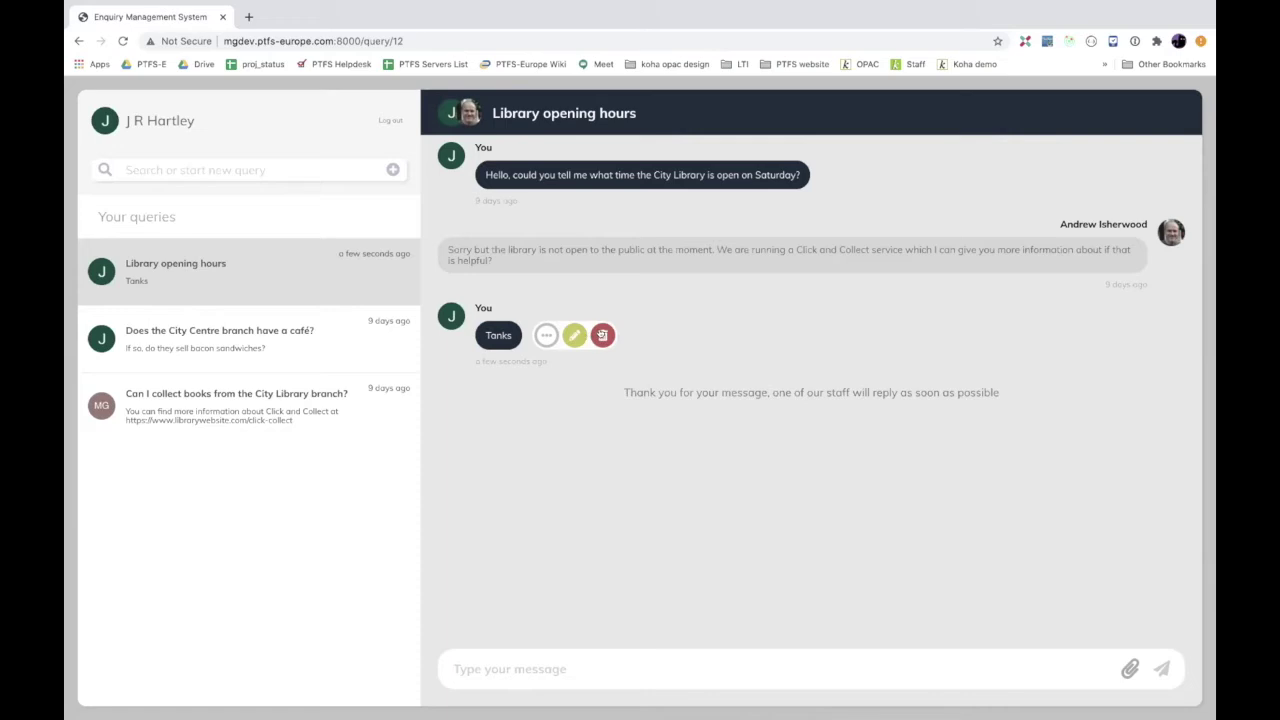
click(574, 336)
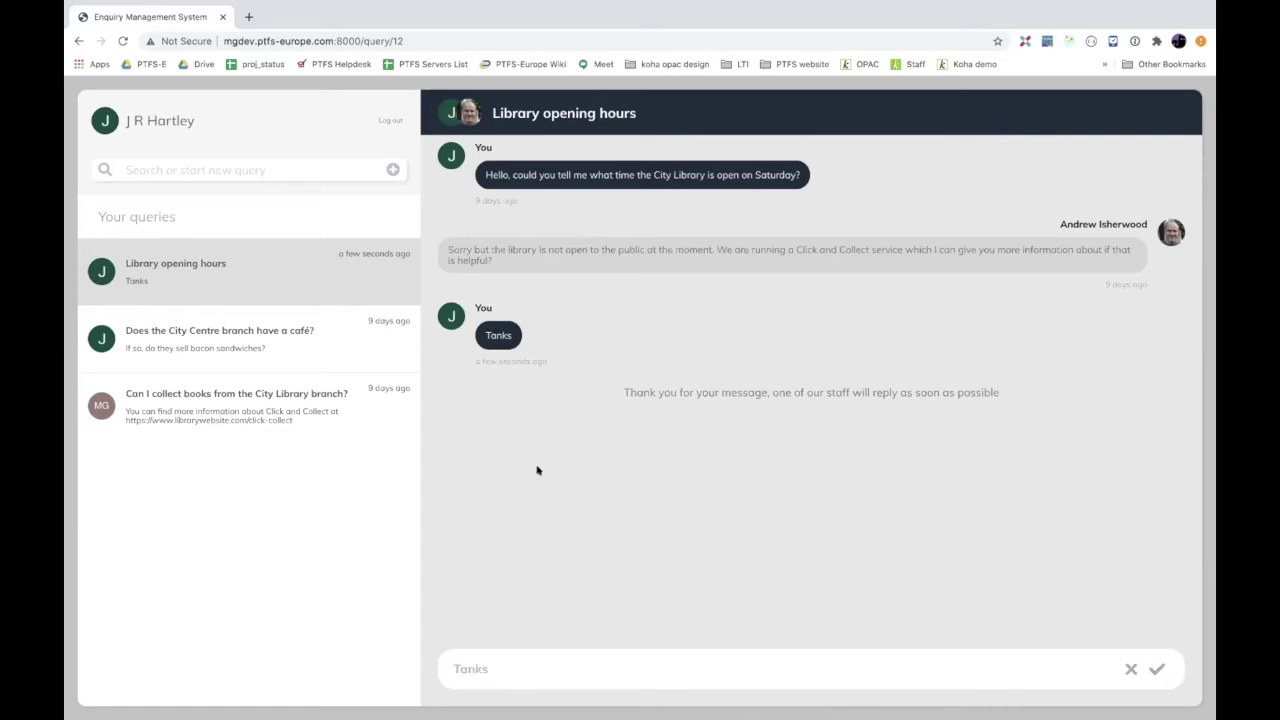
click(460, 668)
text(h)
key(Return)
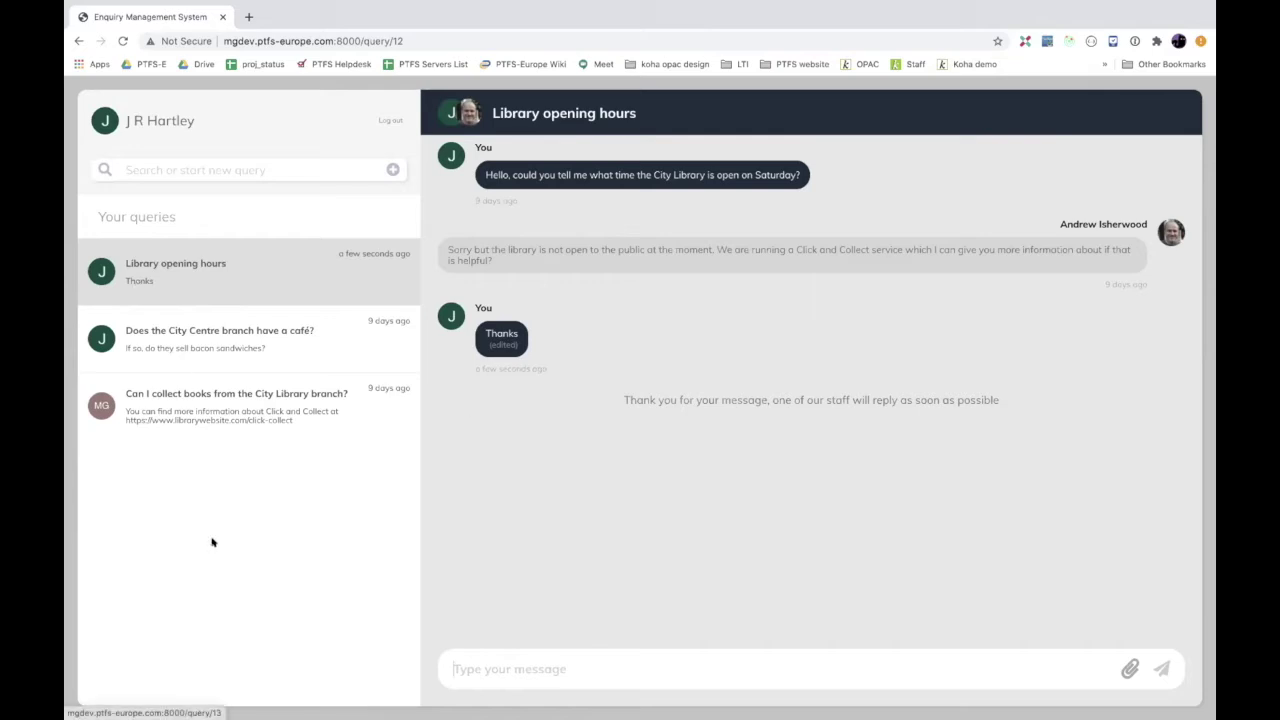
Step: Search the queries for 'city' and open the City Library branch collection query
click(202, 170)
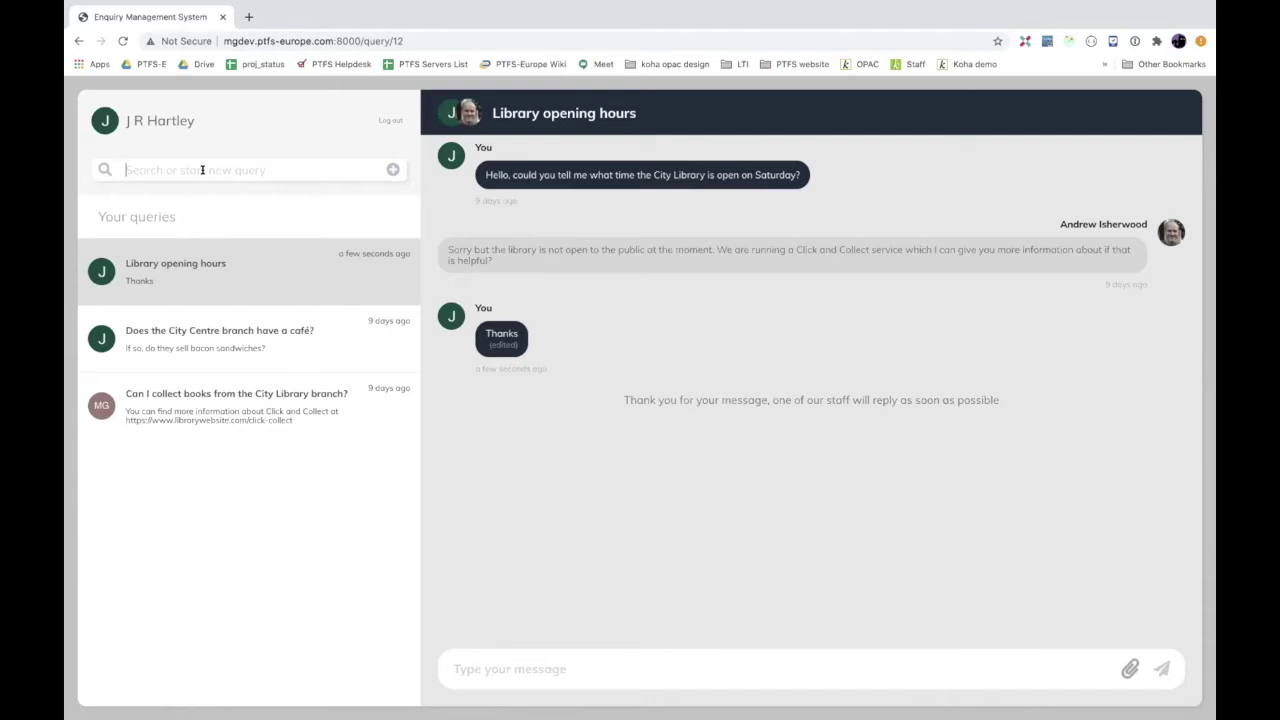
text(city)
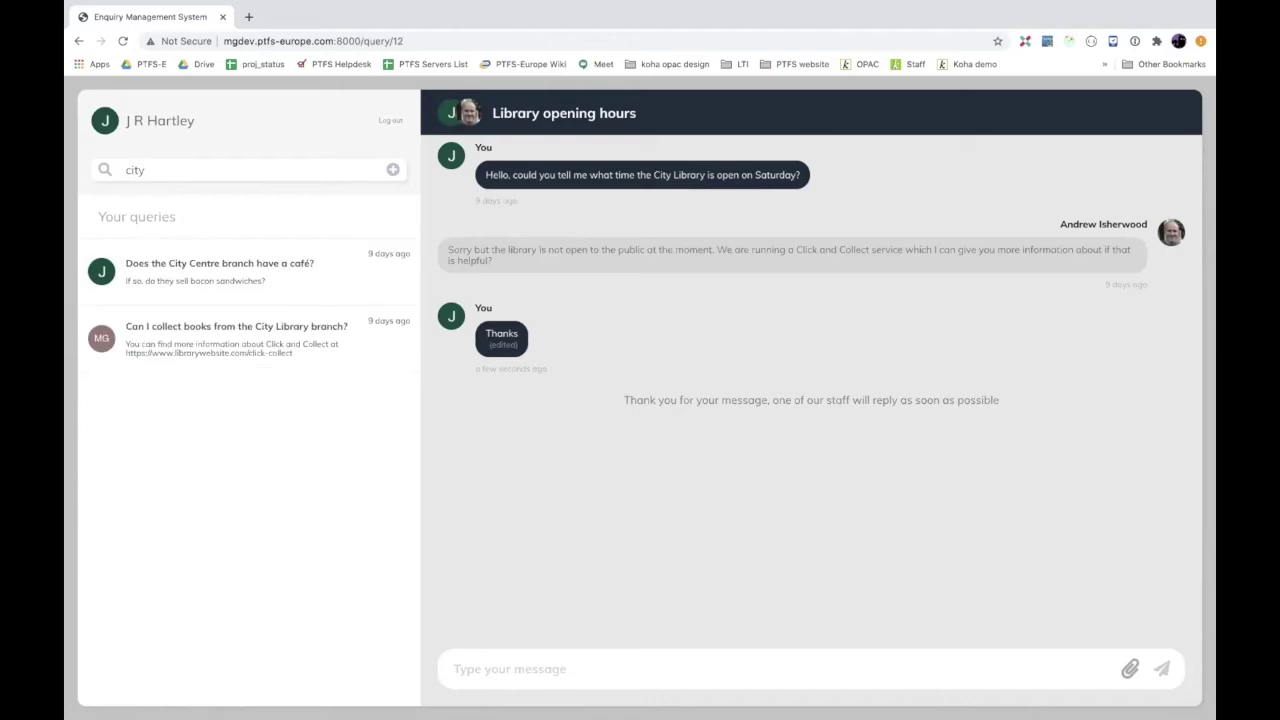
click(242, 354)
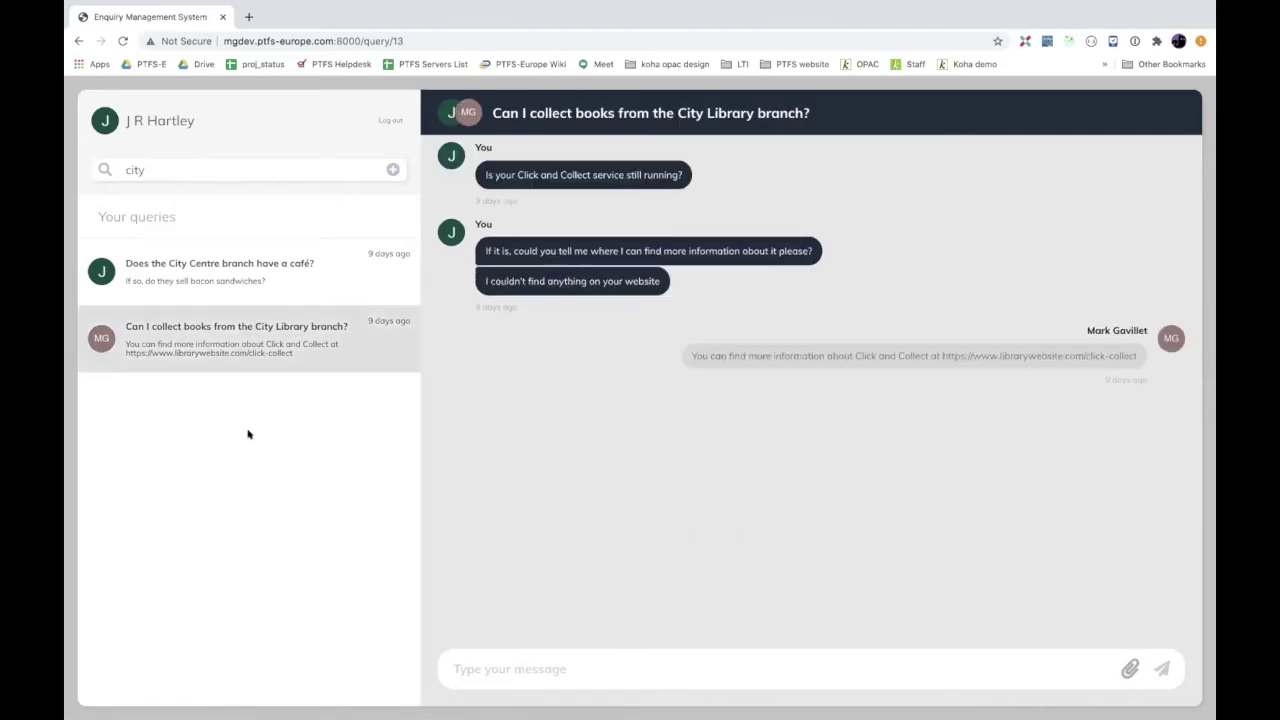
Step: Clear the 'city' search and start a blank new query
double_click(143, 171)
key(BackSpace)
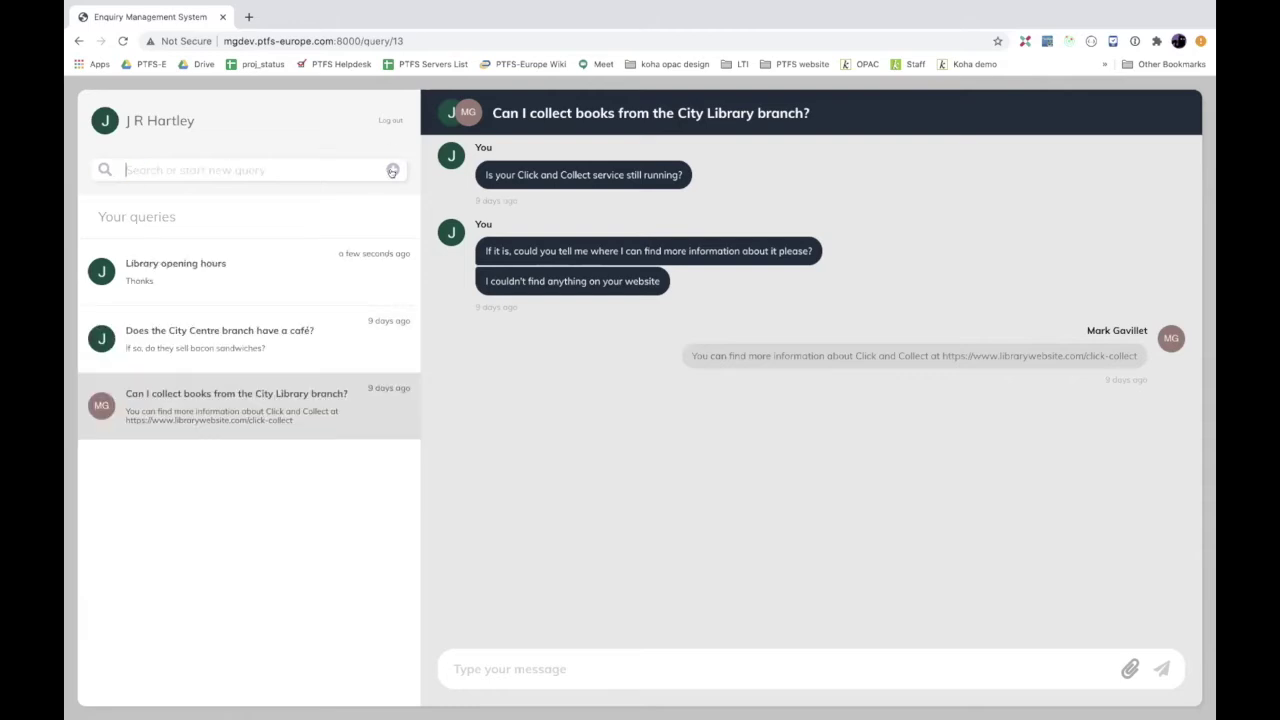
click(393, 170)
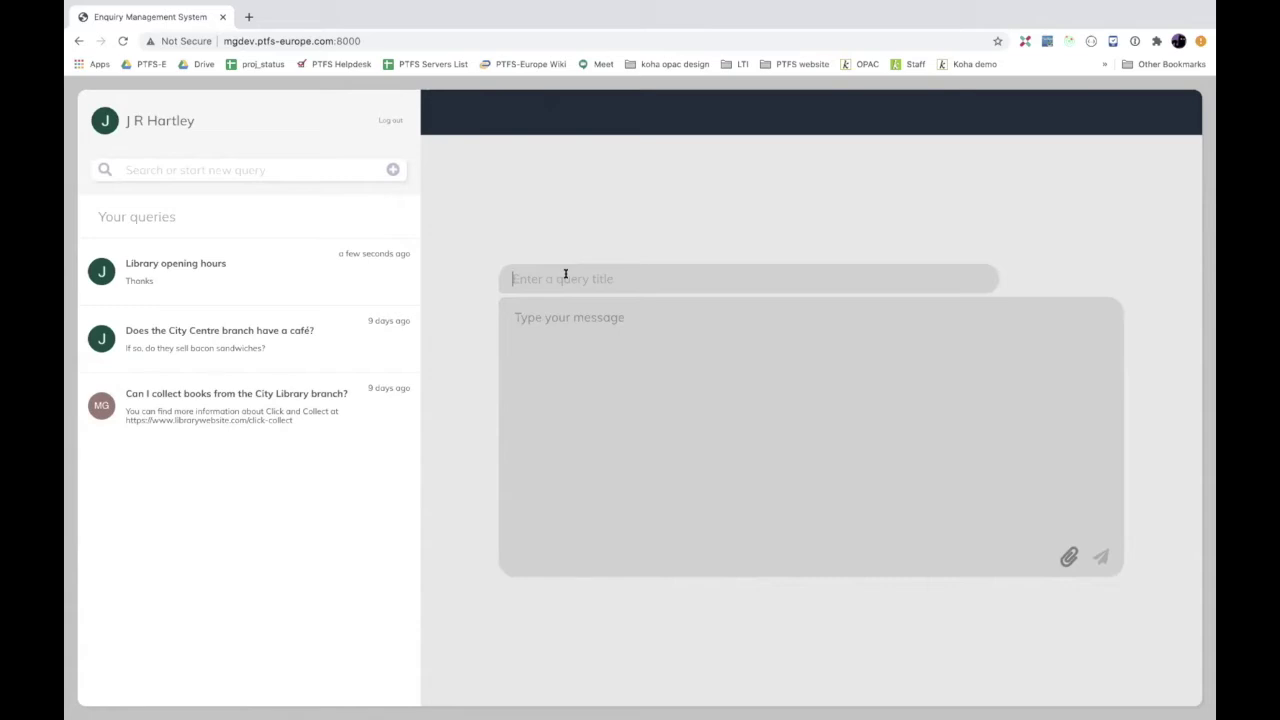
Step: Send a 'Fly fishing' query asking 'Have you got a copy of fly fishing by JR HArtley?'
text(Fly fishing)
key(Tab)
text(Have you got a copy of fliy)
key(BackSpace)
key(BackSpace)
text(y)
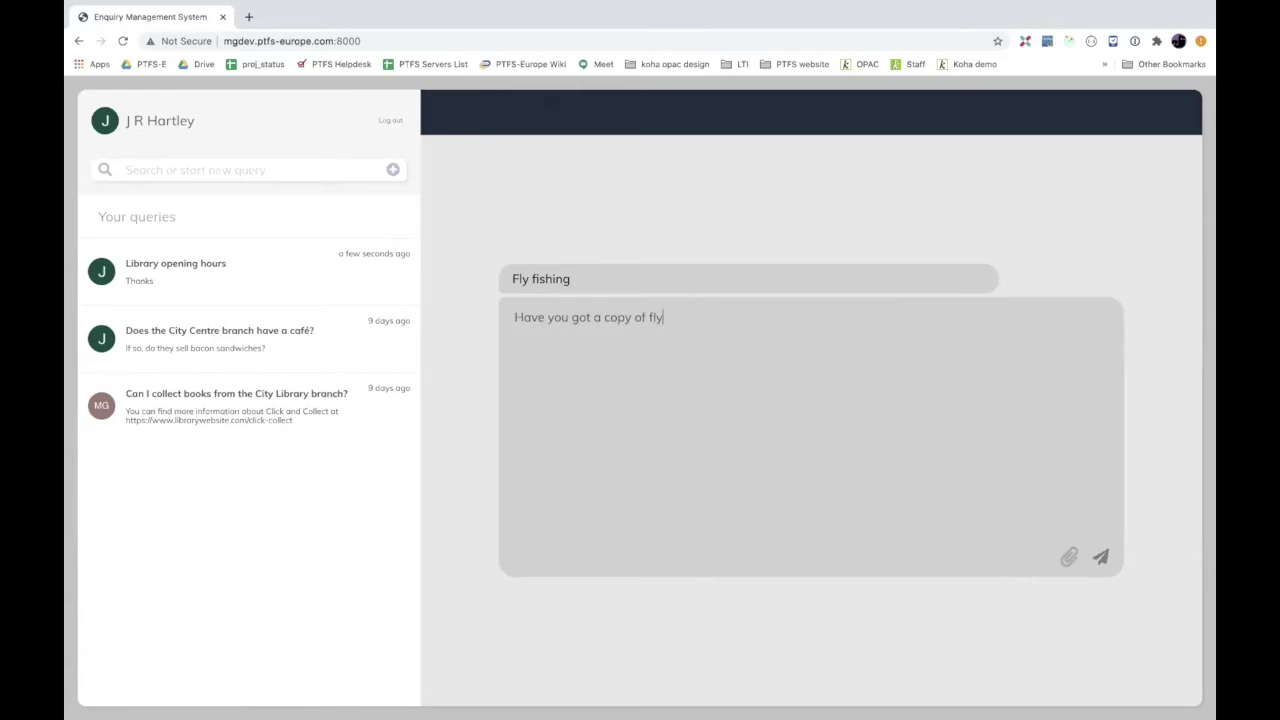
text( fishing by JR HArtley?)
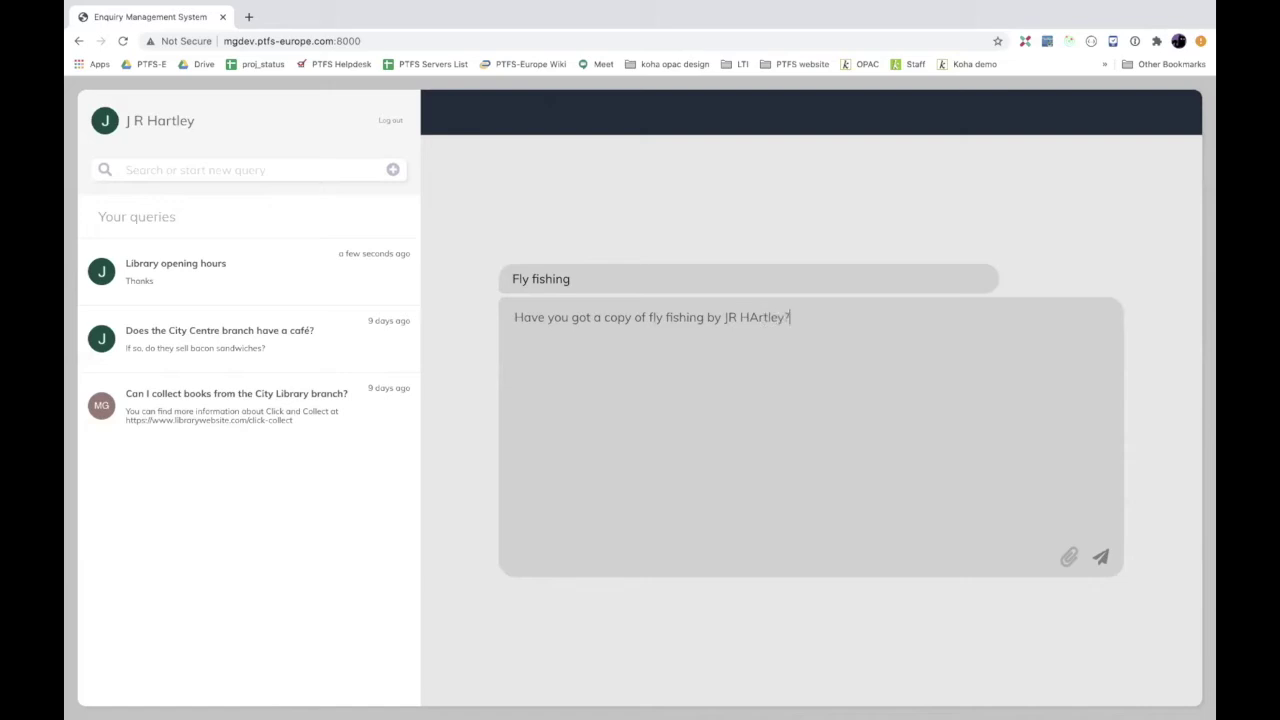
key(Return)
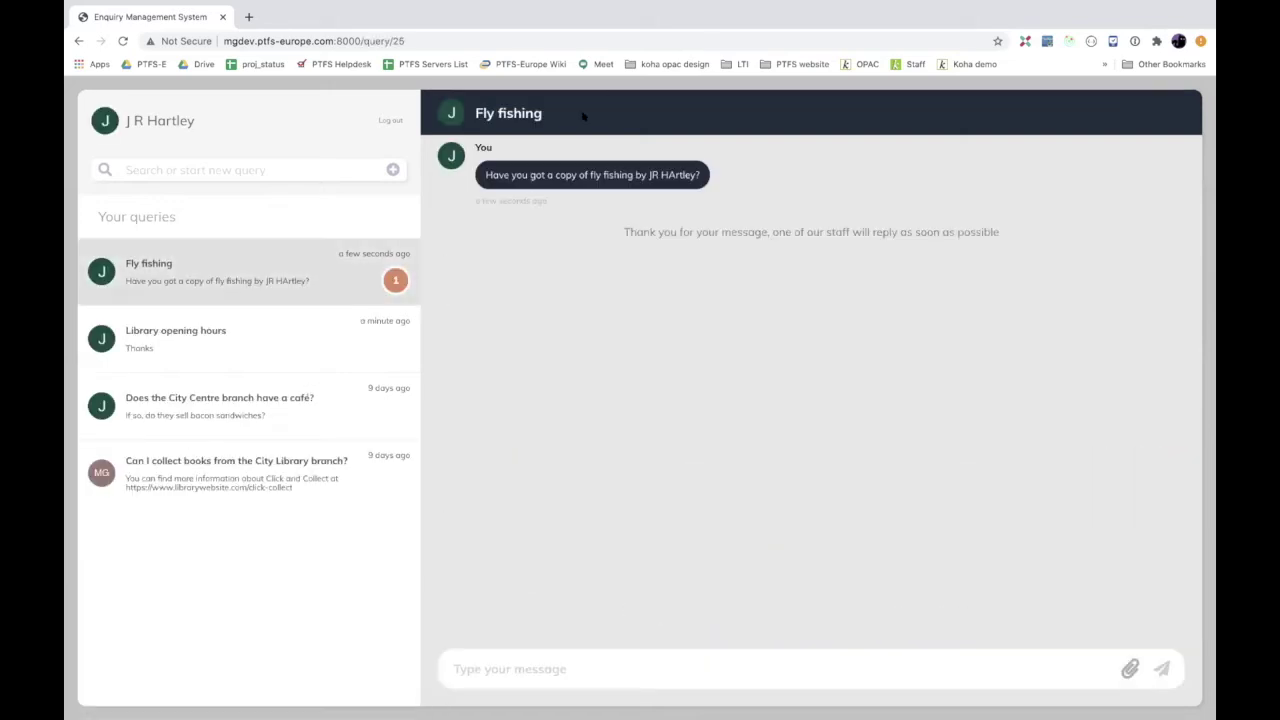
Step: Post the follow-up 'It rather old' in the Fly fishing conversation
click(197, 283)
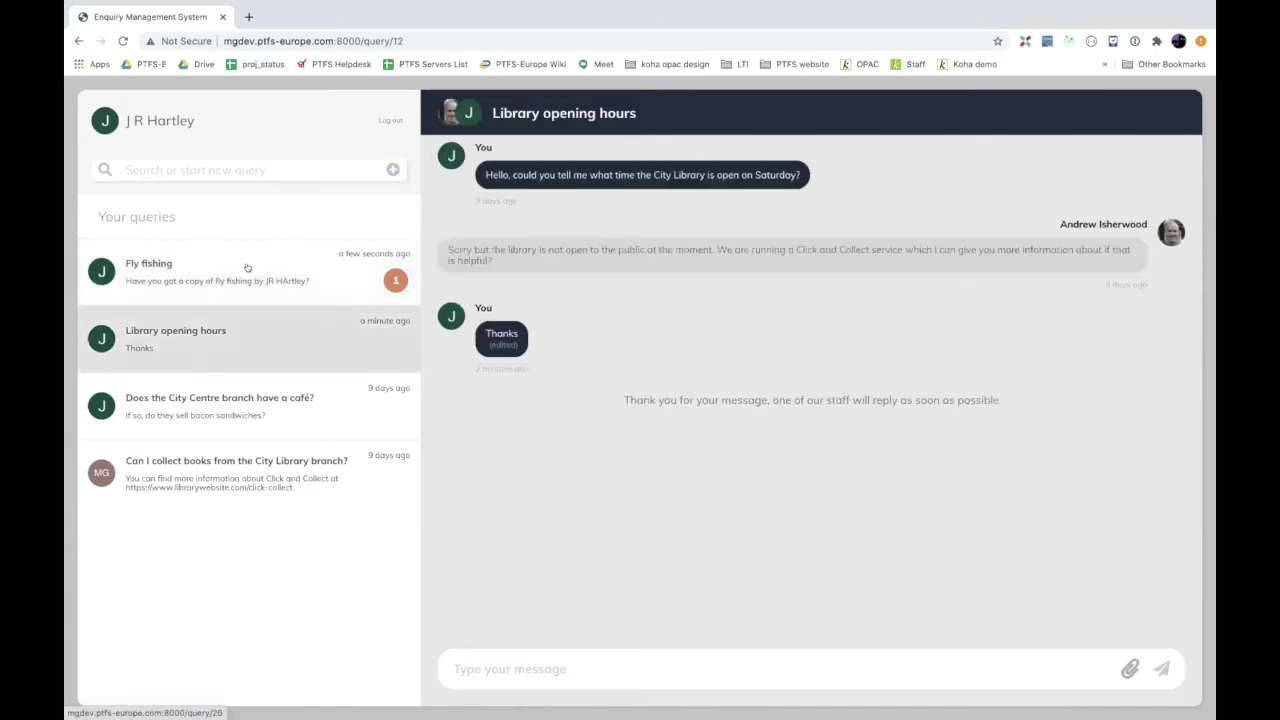
click(238, 278)
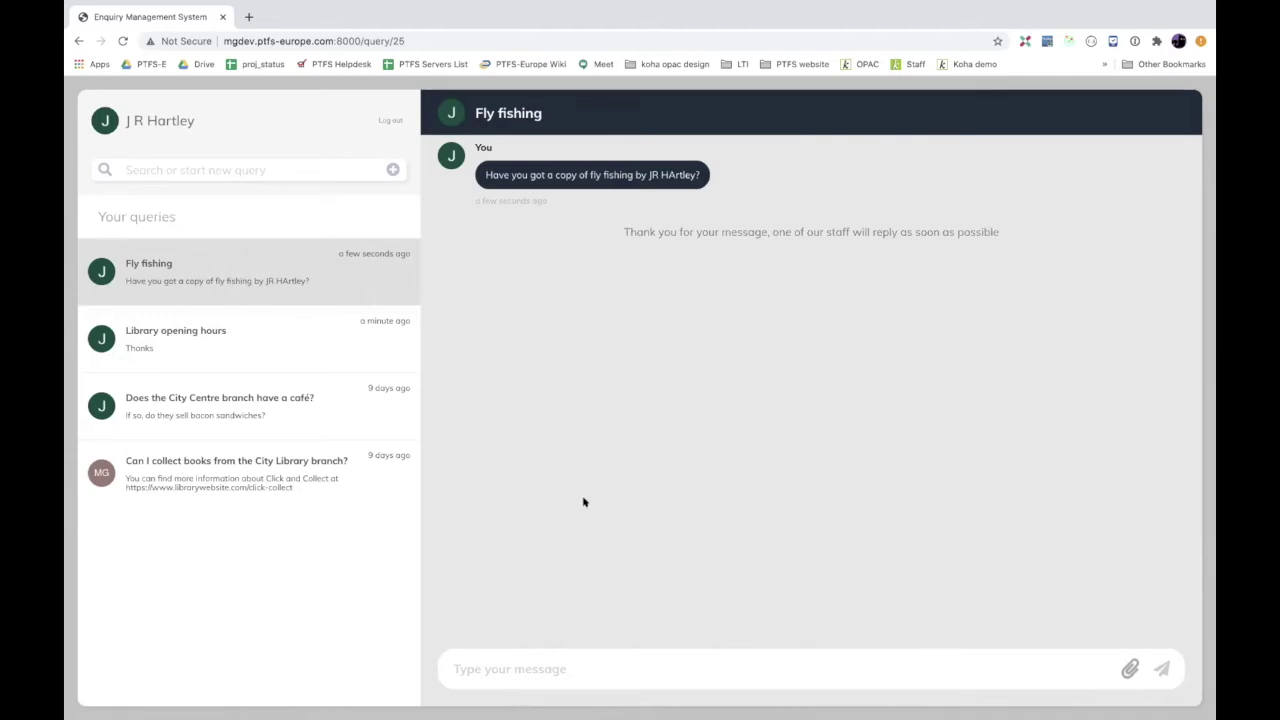
click(460, 668)
text(It rather old)
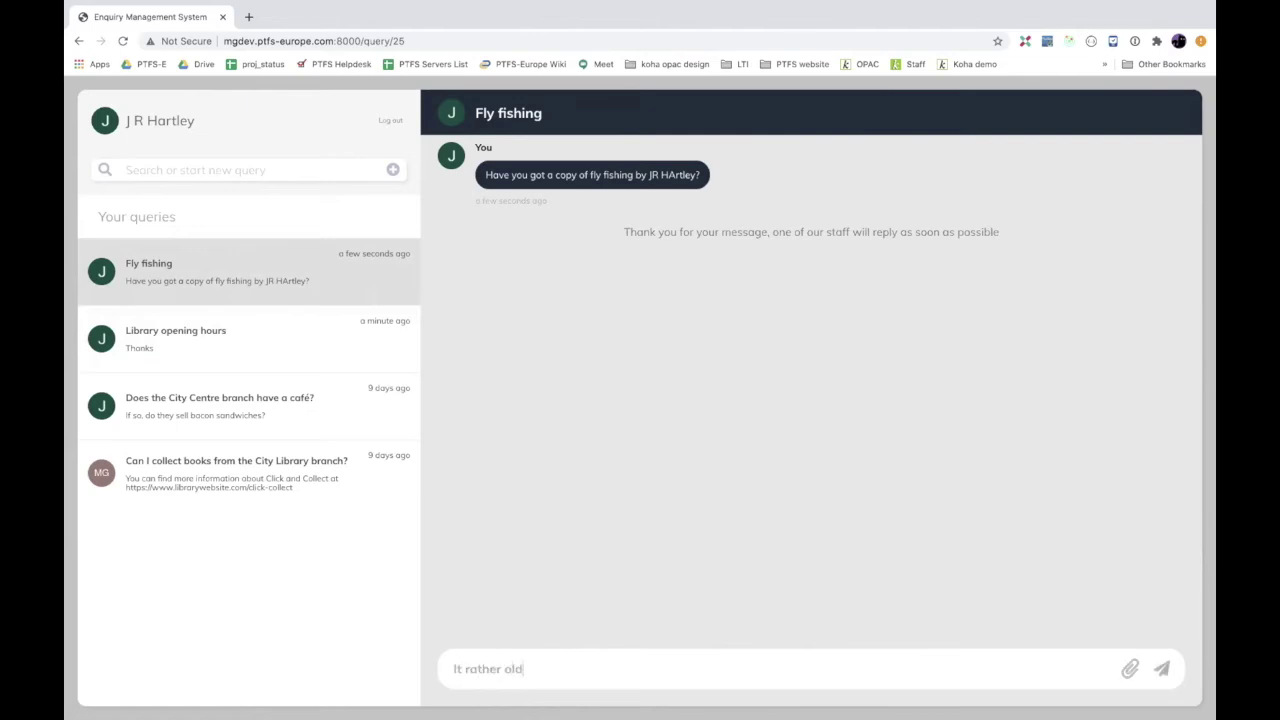
key(Return)
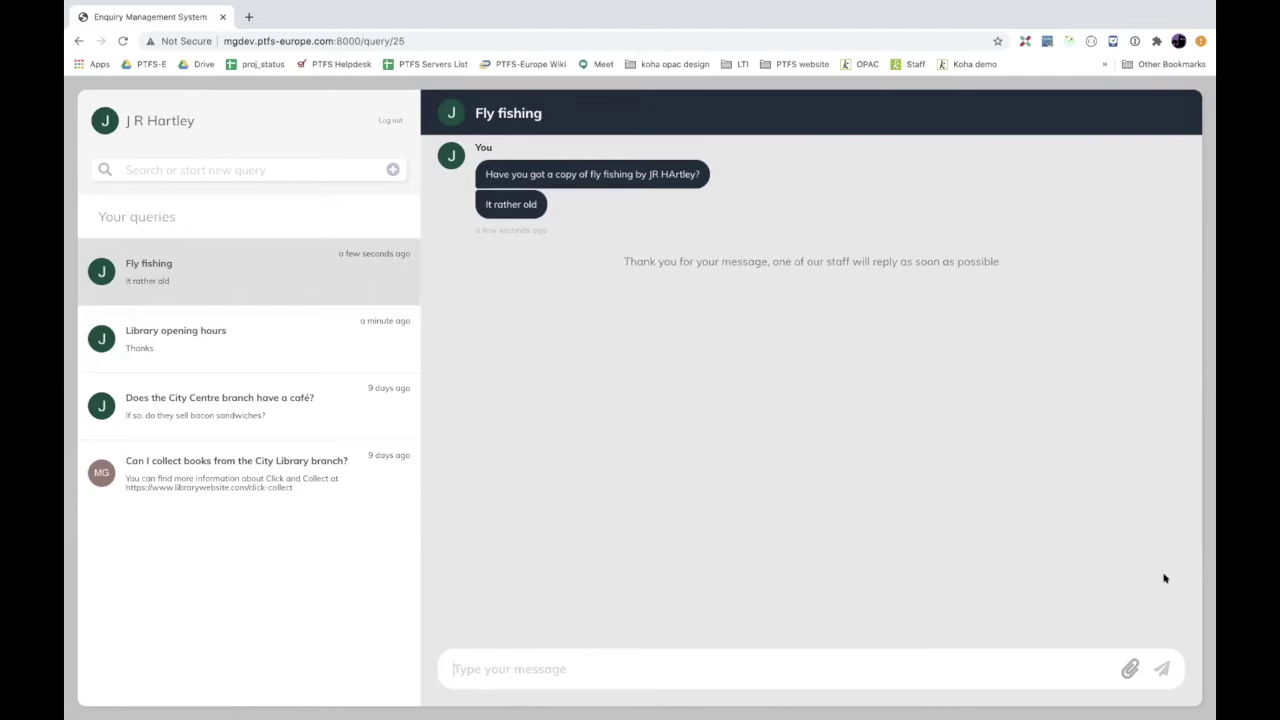
Step: Preview the Desktop image _fly-fishing.jpg and attach it to the Fly fishing query
click(1129, 668)
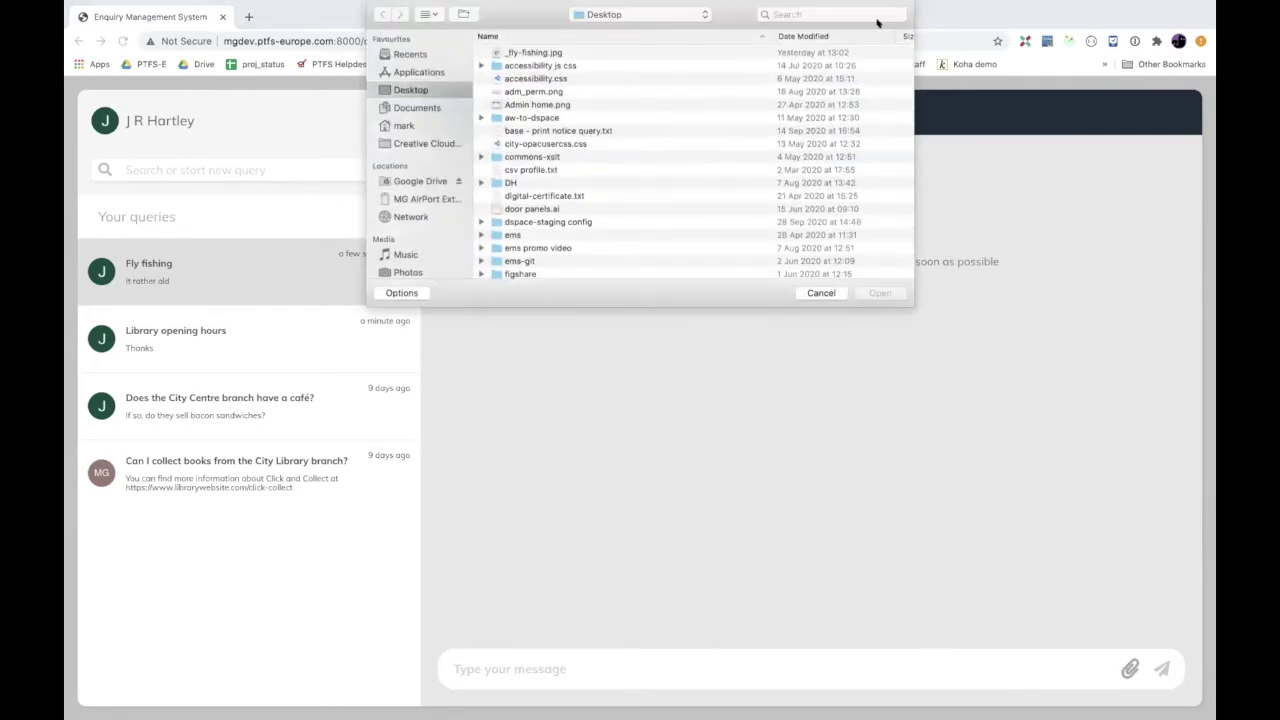
click(566, 53)
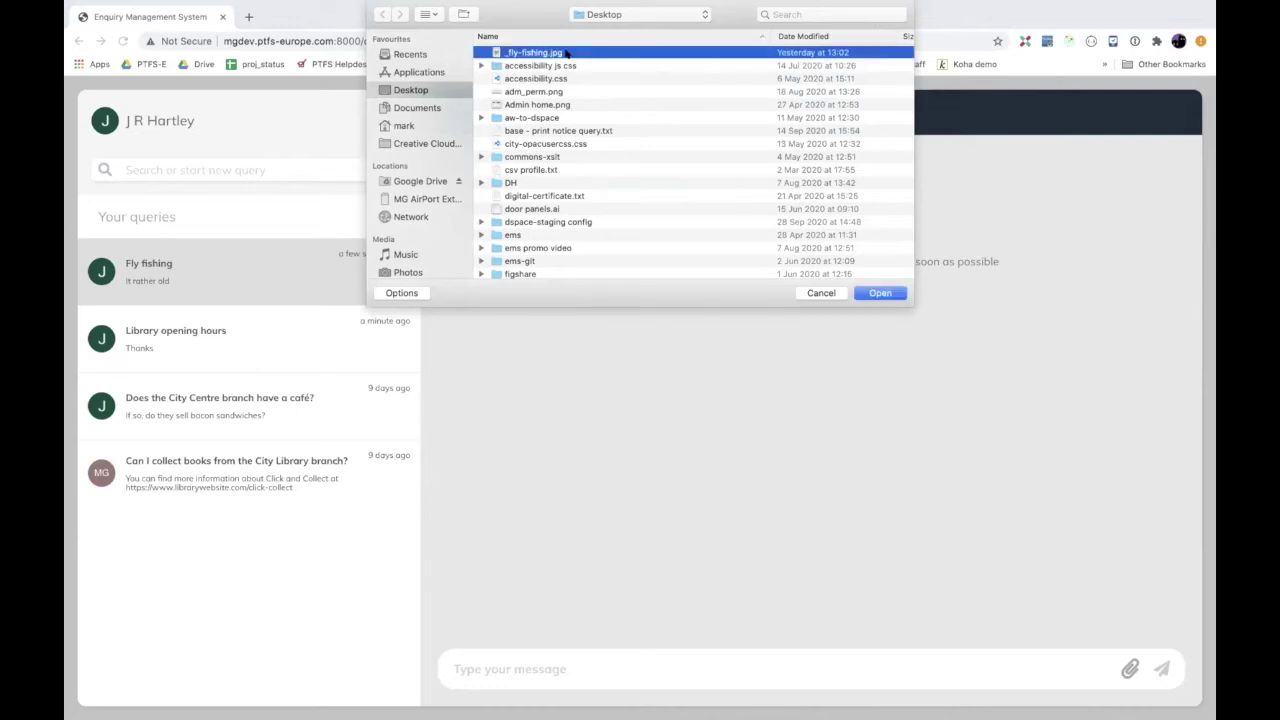
key(space)
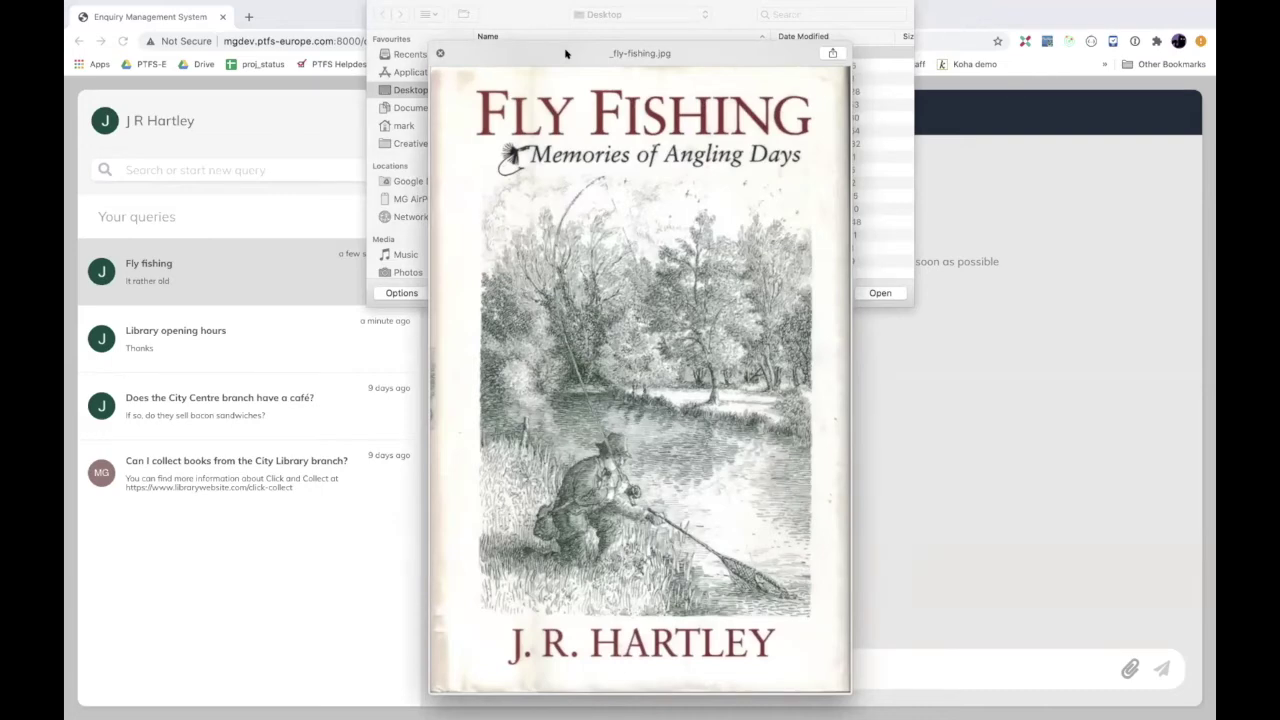
key(space)
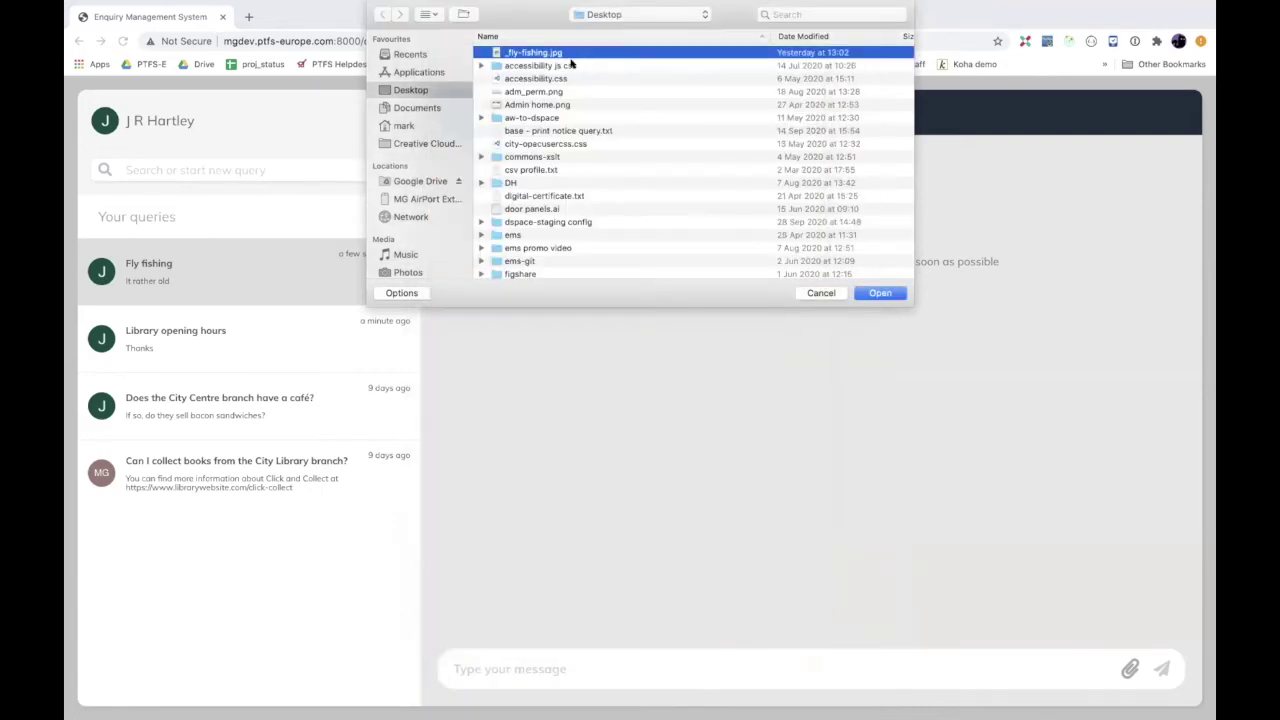
click(888, 292)
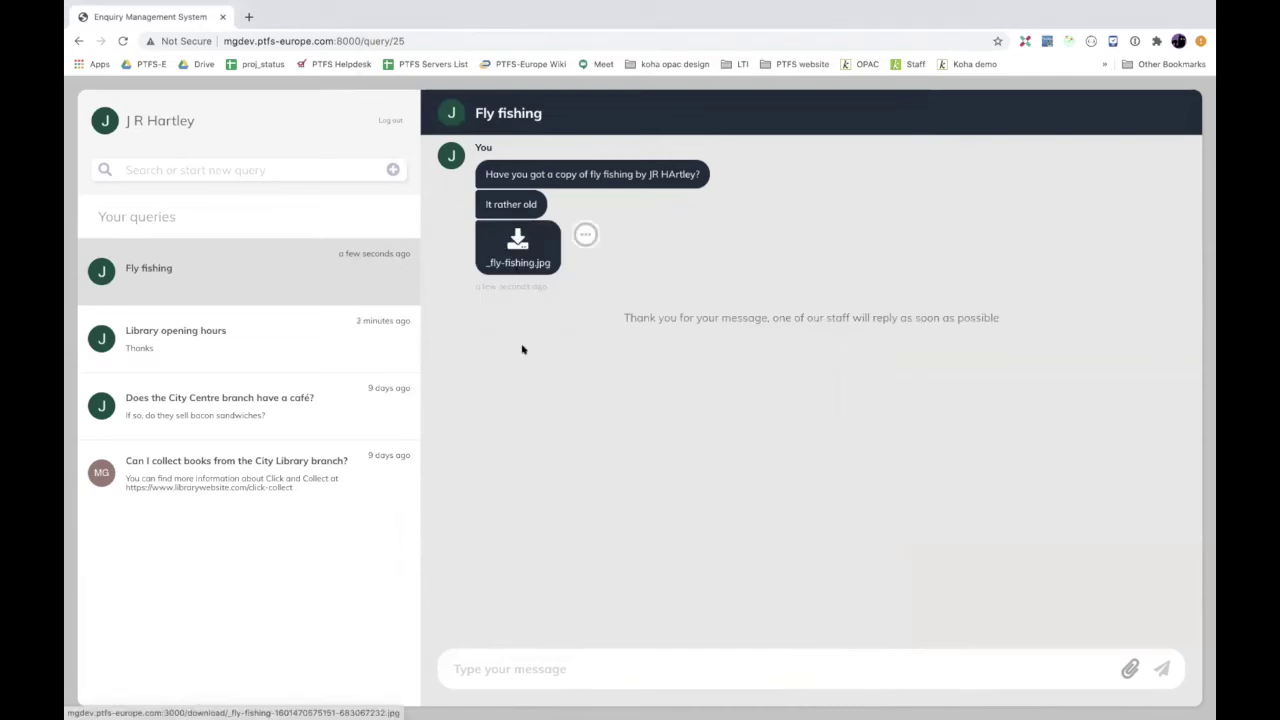
Step: Send 'This is the cover' after the image, fixing the 'cobver' typo
click(552, 670)
text(This is the cobver)
key(BackSpace)
key(BackSpace)
key(BackSpace)
key(BackSpace)
text(ver)
key(Return)
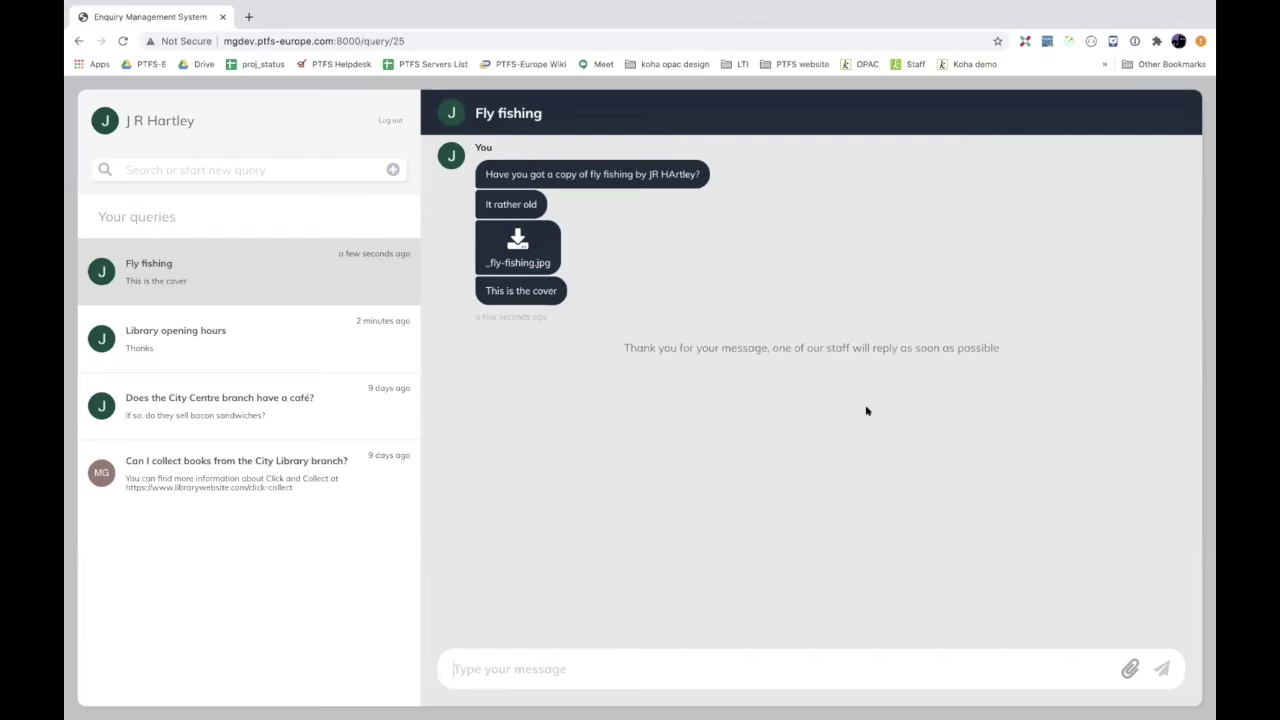
Step: Load the Enquiry Management System login page in a private browser window
key(ctrl+shift+n)
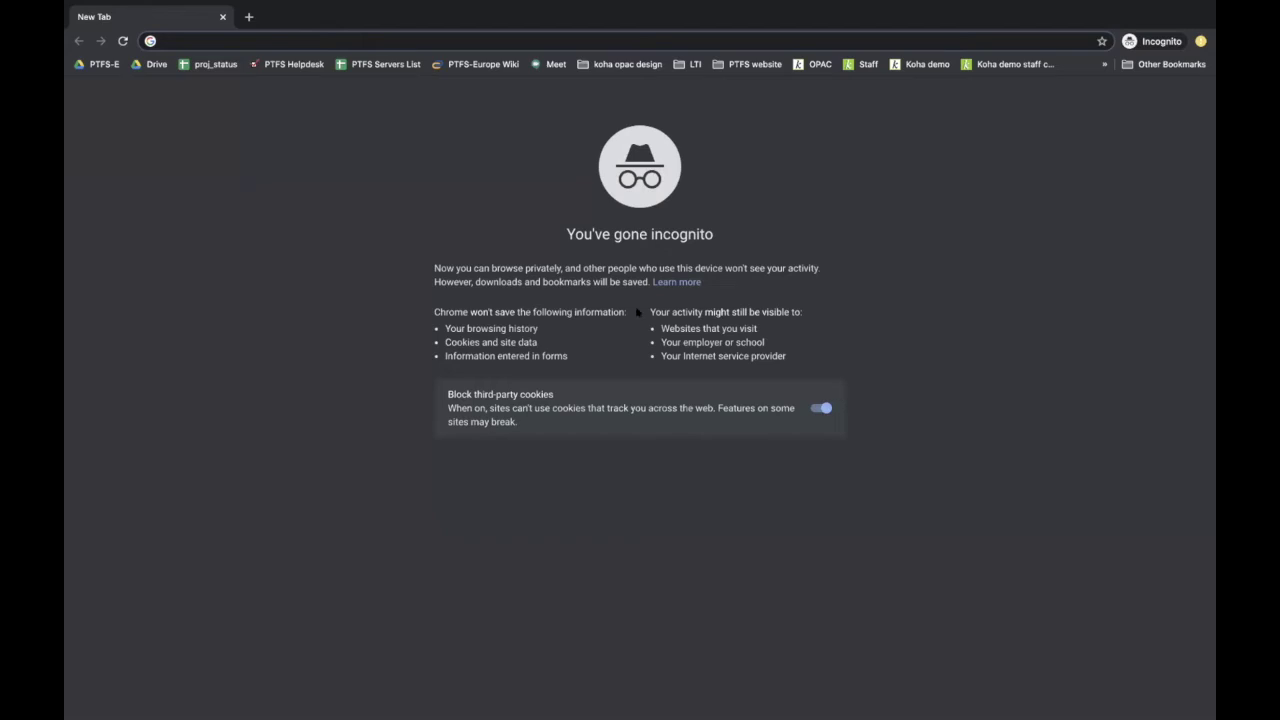
text(mg)
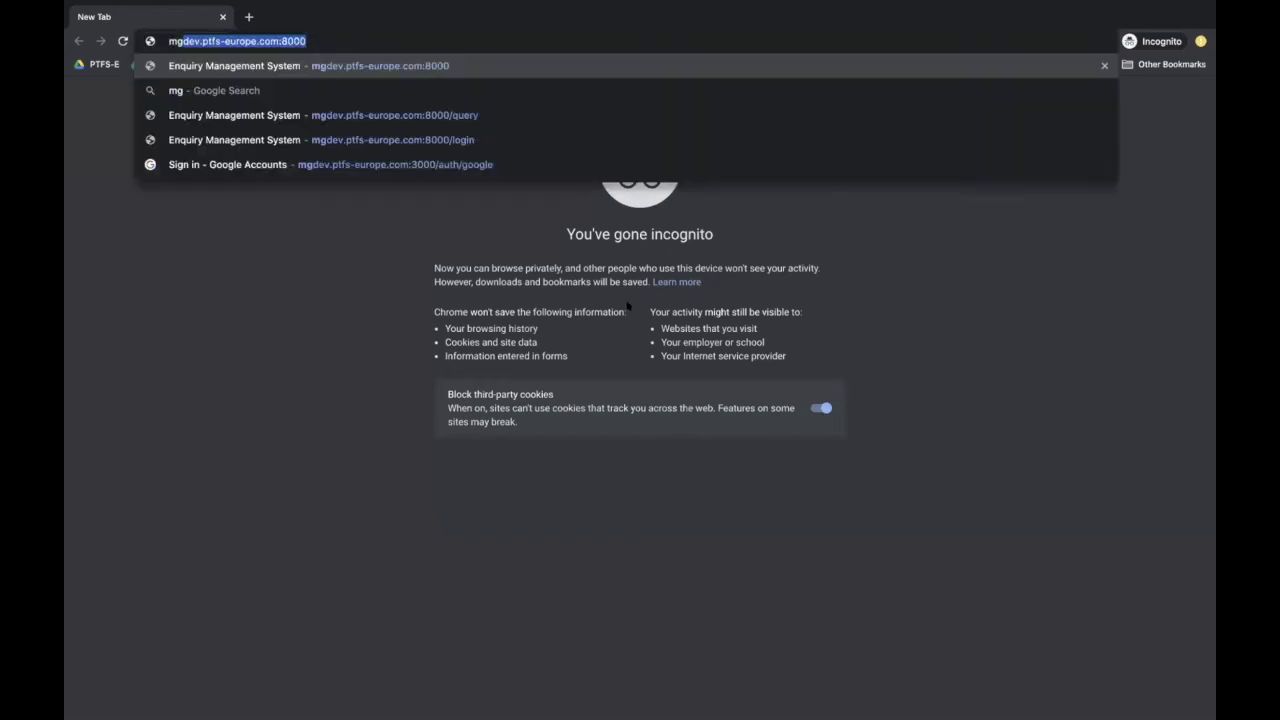
key(Return)
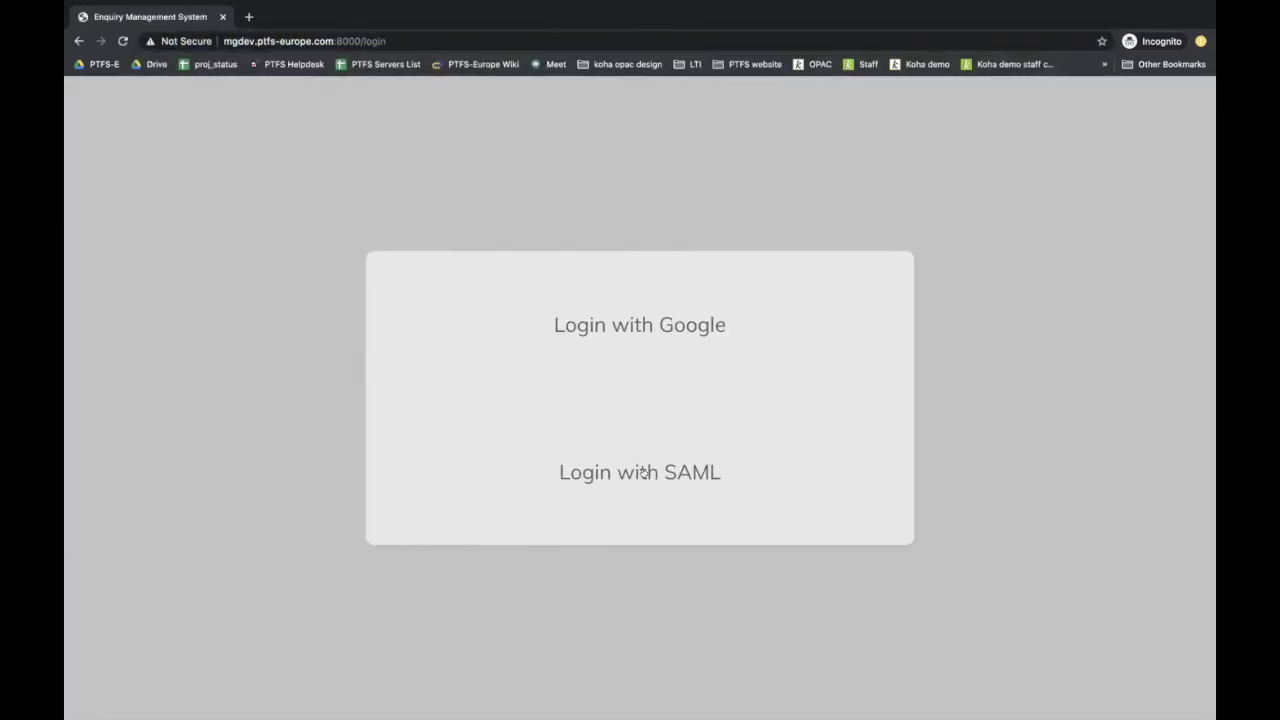
Step: Sign in through SAML/OneLogin with the staff username and password
click(643, 472)
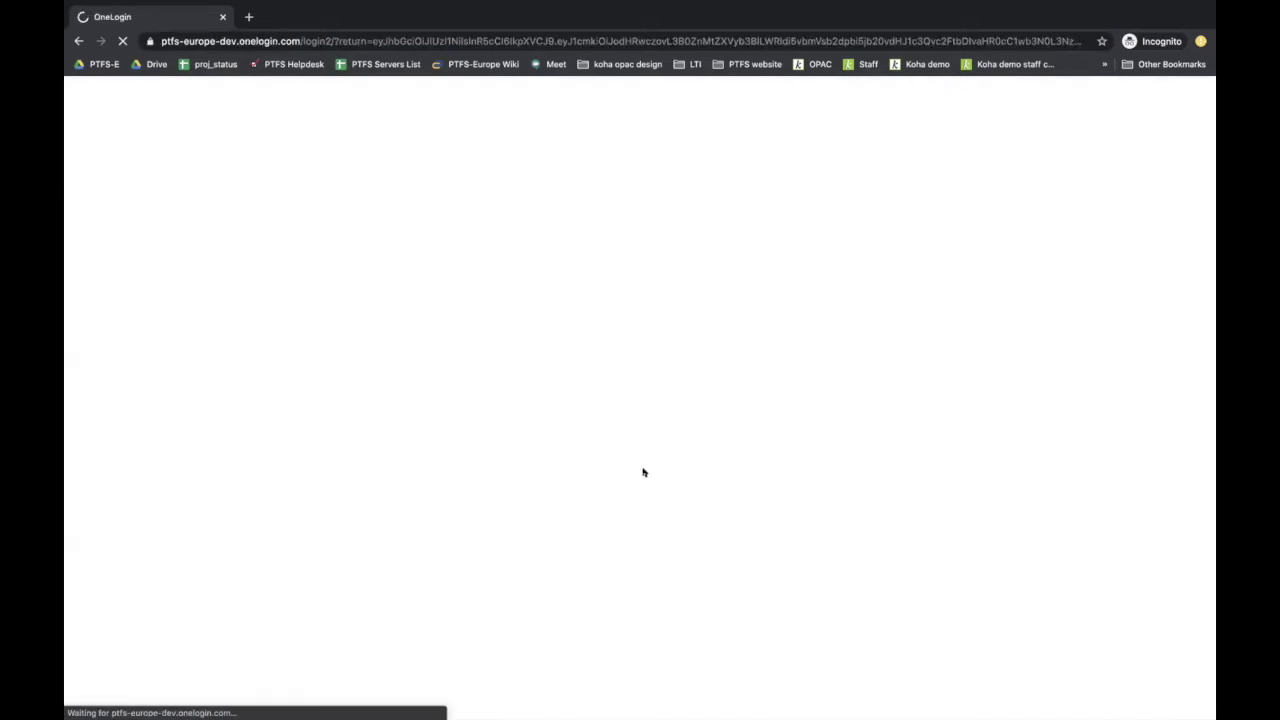
text(markg)
key(Return)
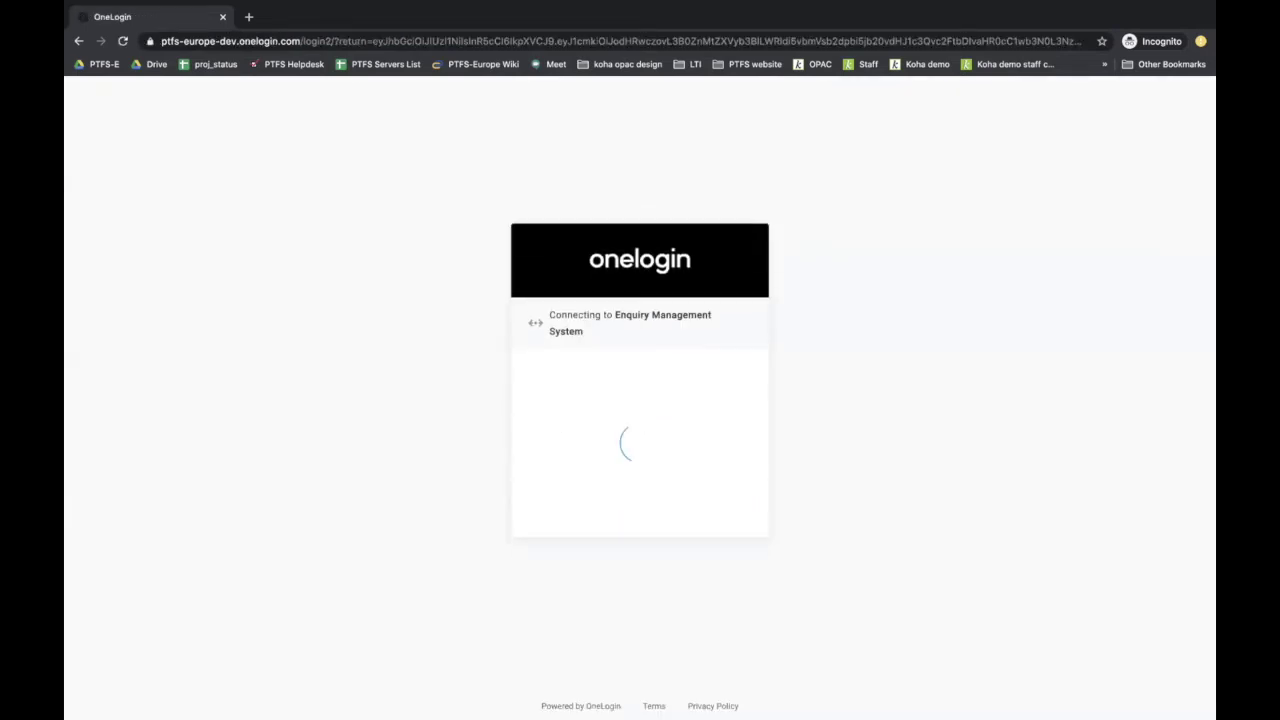
text(********)
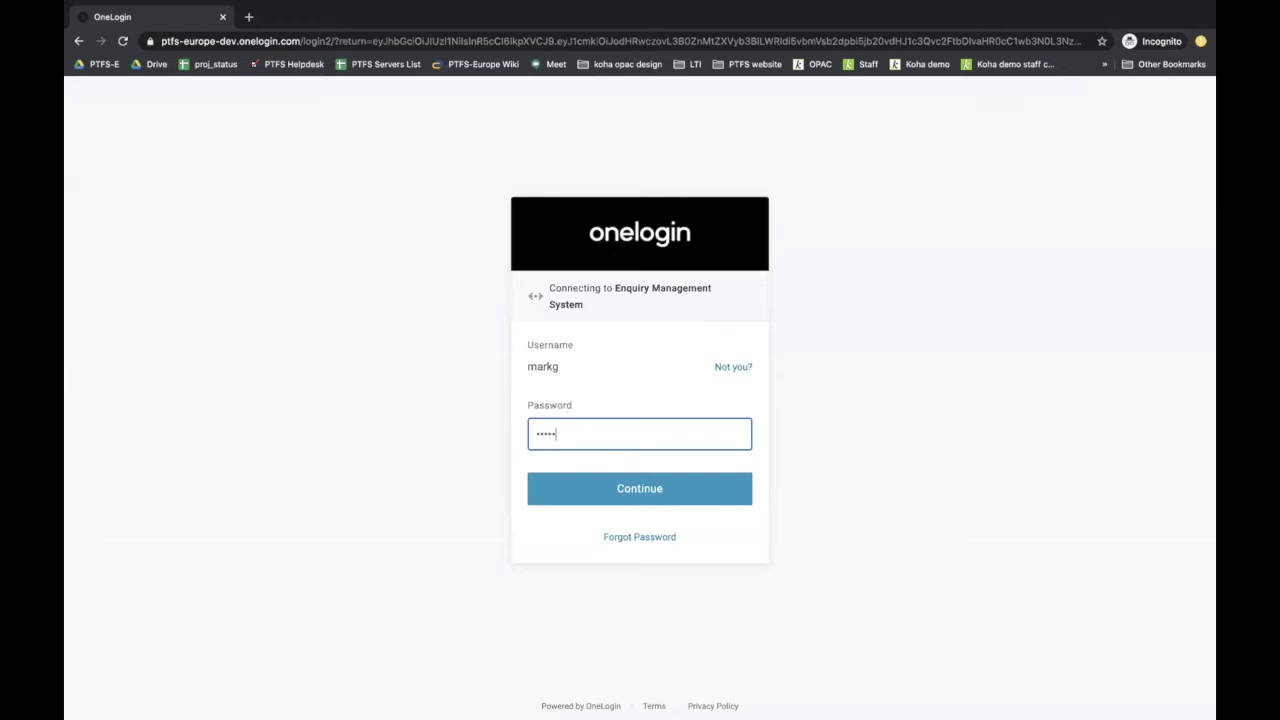
key(Return)
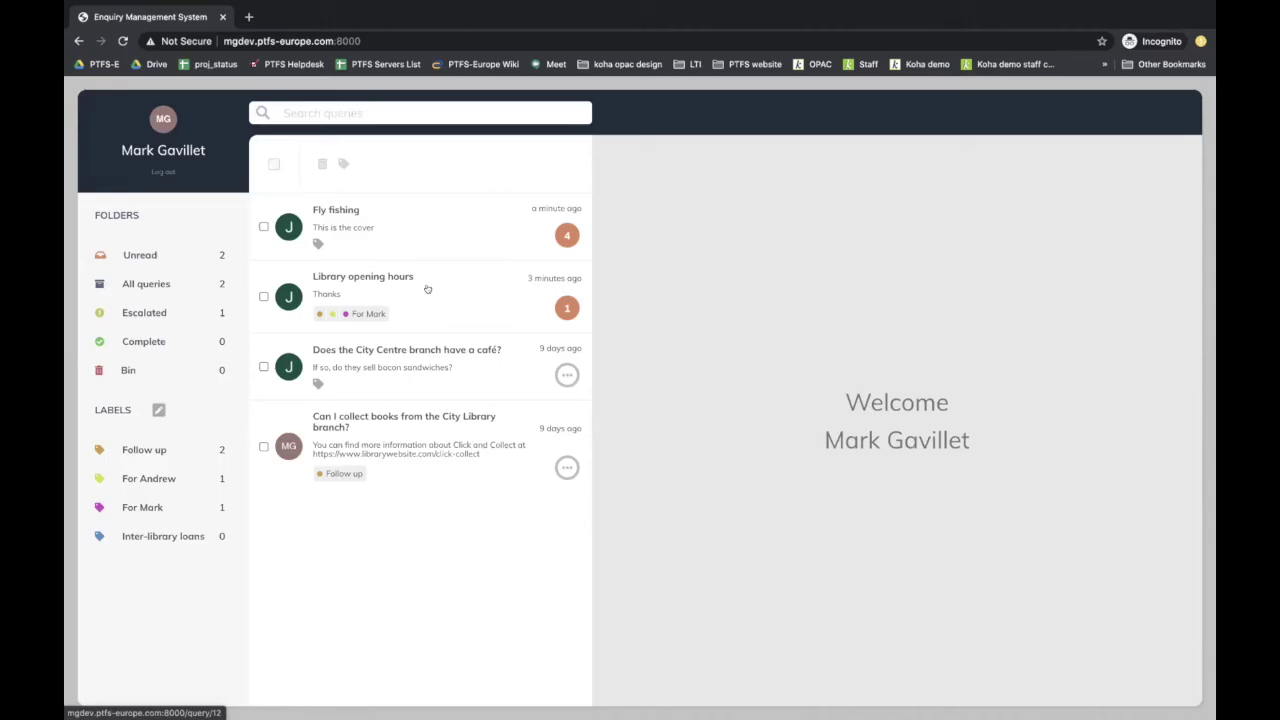
Step: Check the customer's Library opening hours conversation, then return to the staff inbox
key(ctrl+Left)
click(182, 336)
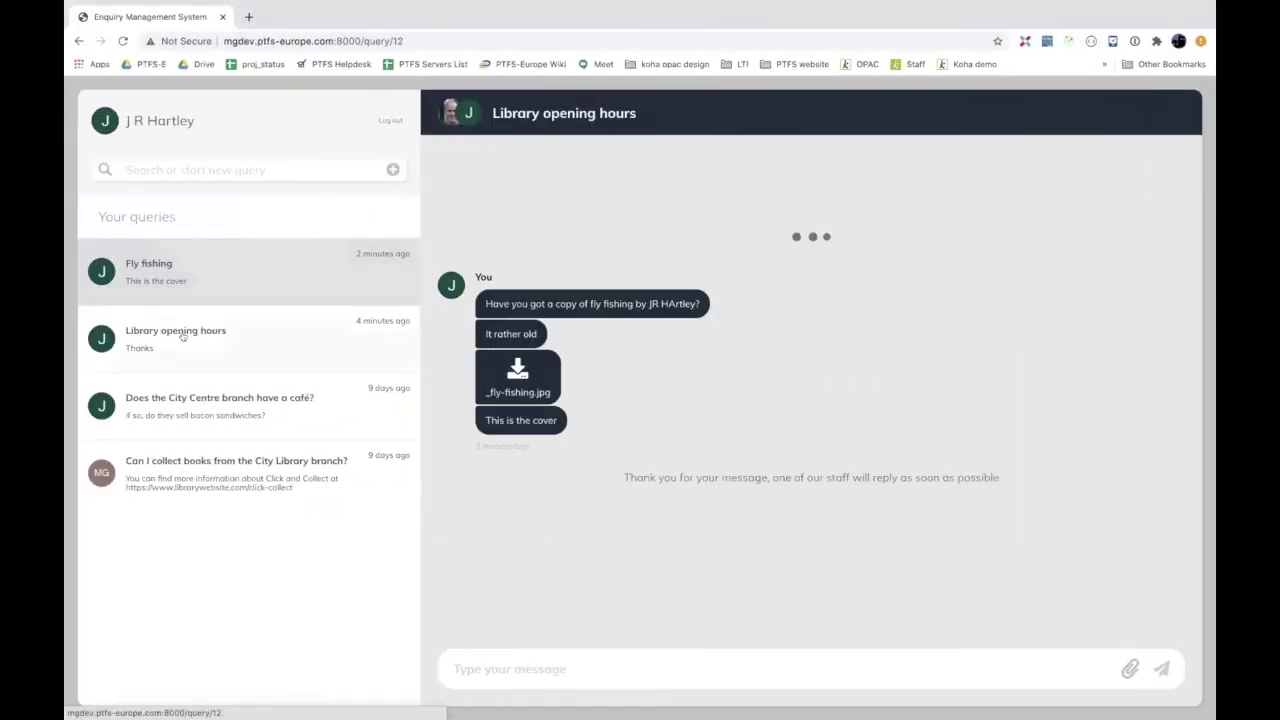
key(ctrl+Right)
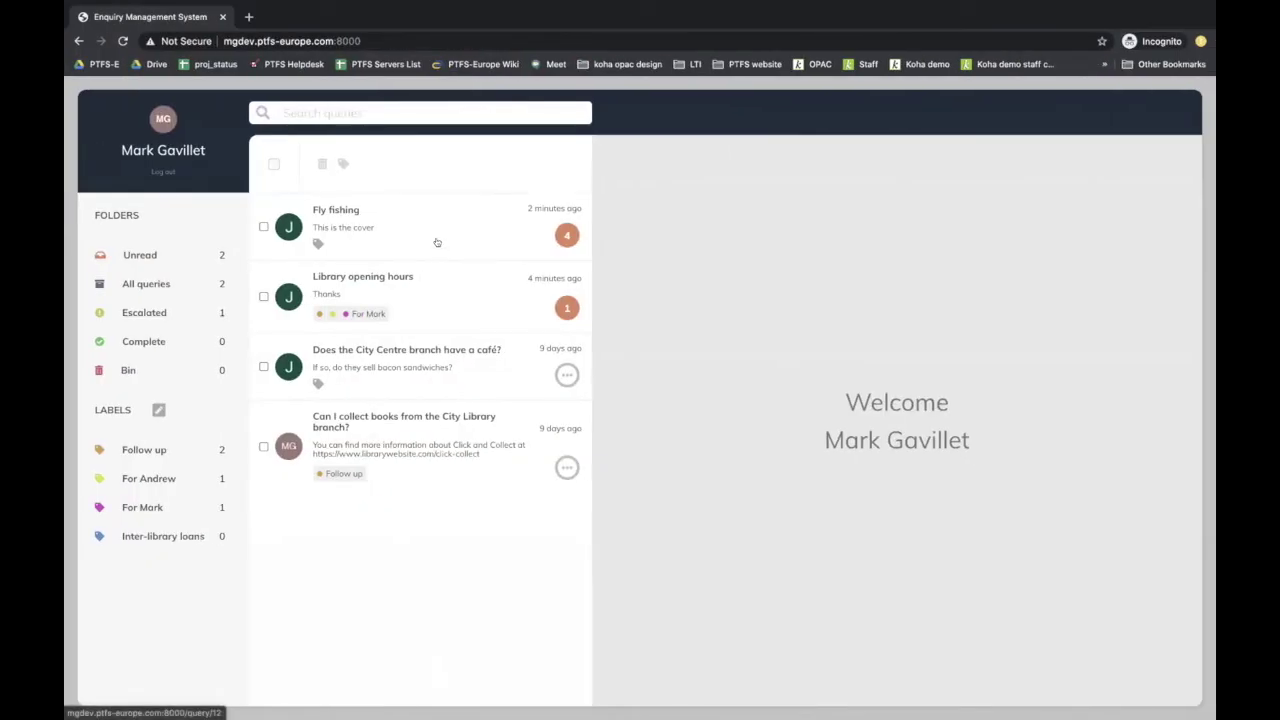
Step: Reply 'NO but we have a copy of the yellow pages' on Fly fishing and view the customer side
click(437, 242)
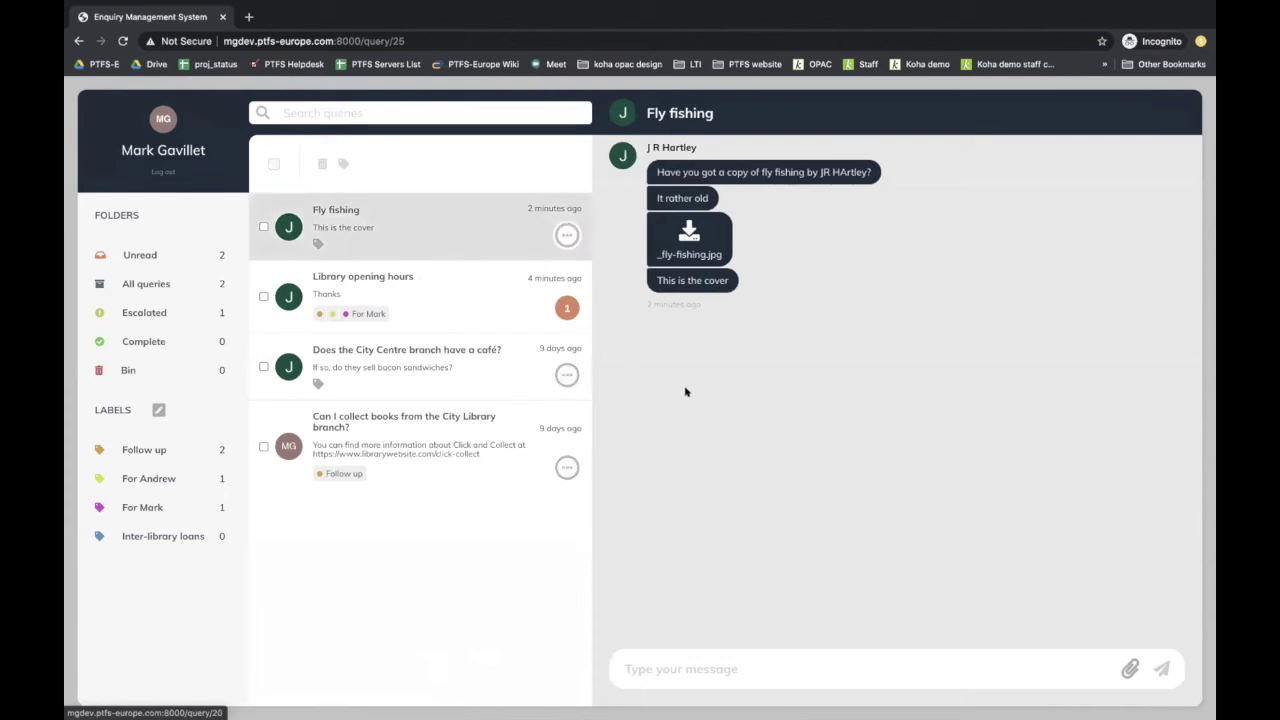
click(730, 672)
text(NO but )
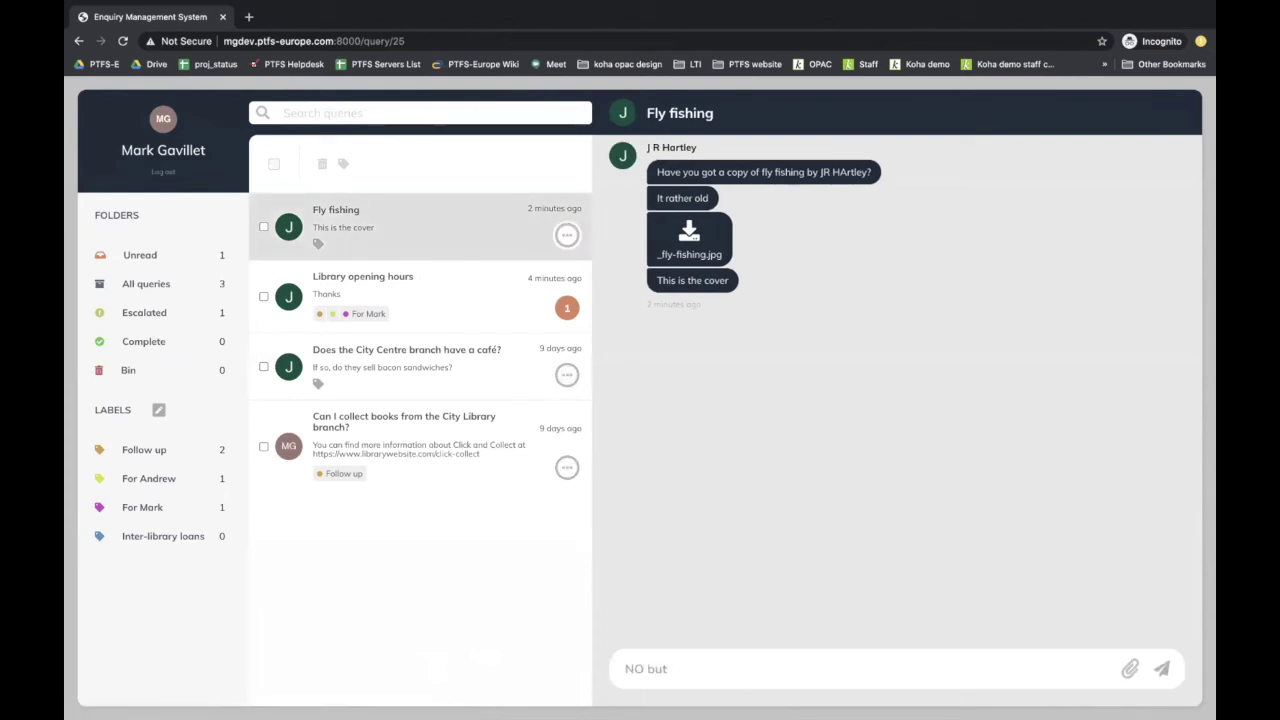
text(we have a copy of the y)
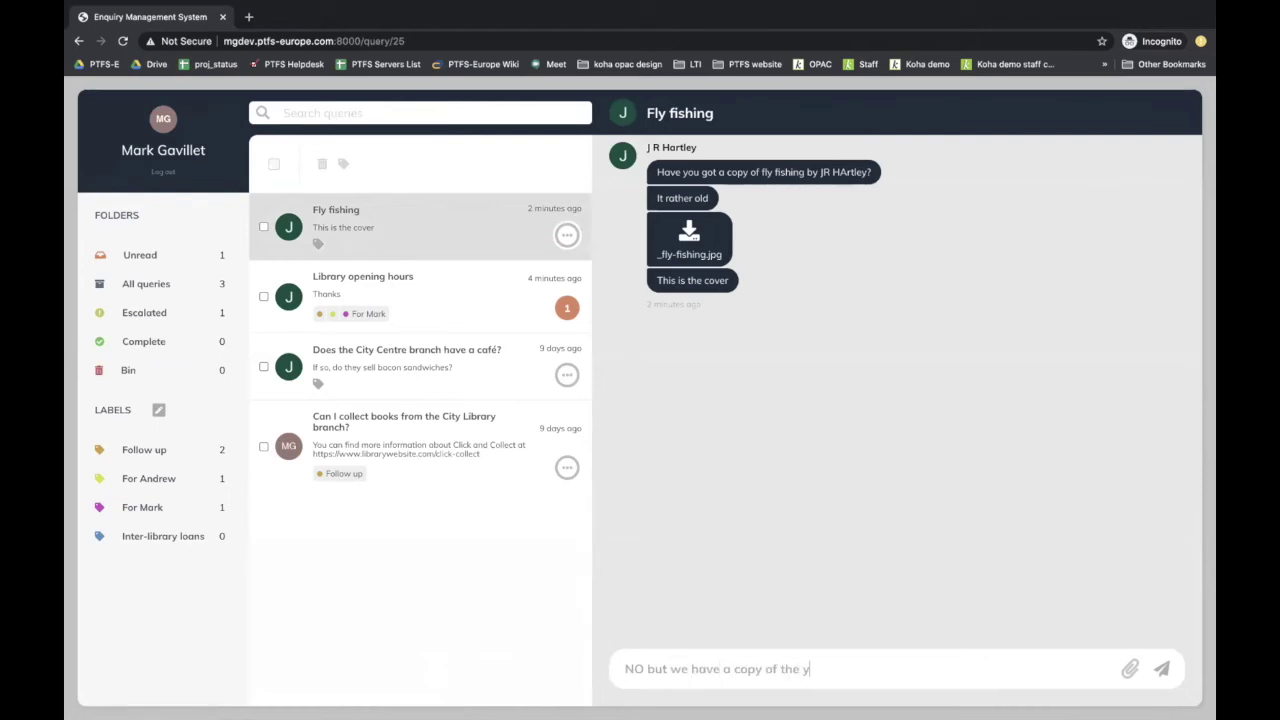
text(ellow pages)
key(Return)
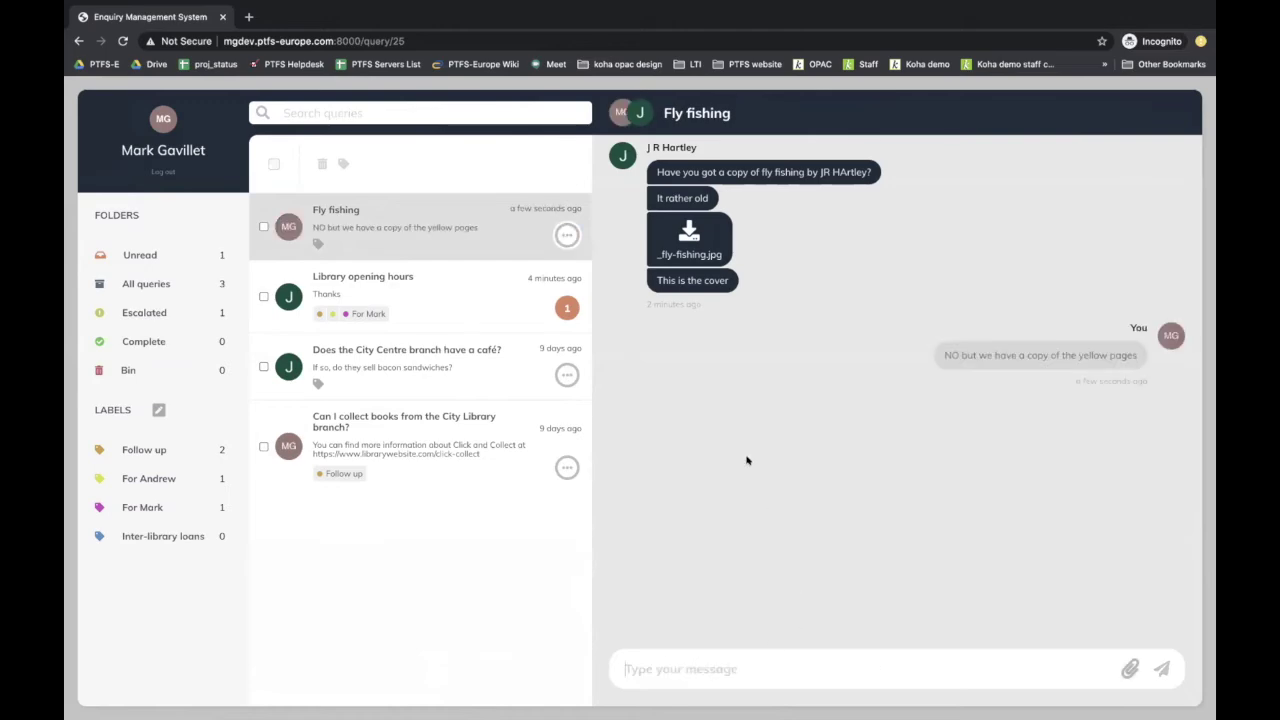
key(ctrl+Left)
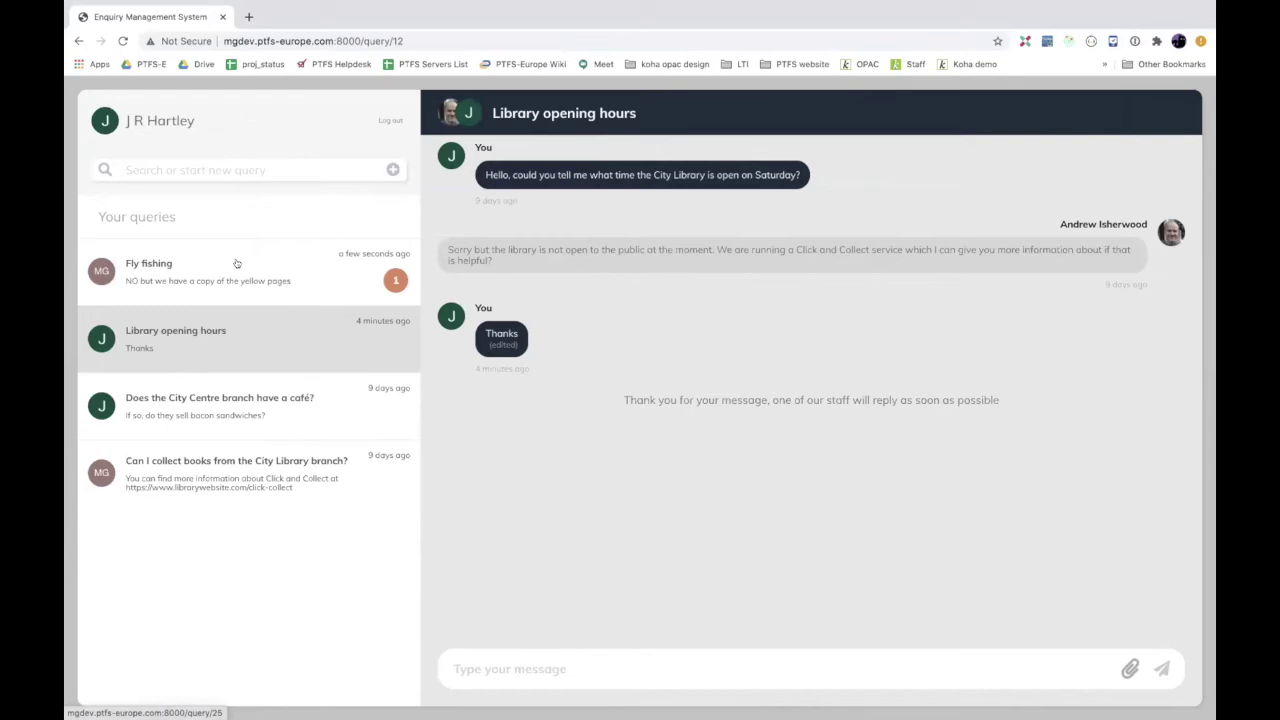
Step: Switch back to the Incognito staff inbox showing the Fly fishing conversation
key(ctrl+Right)
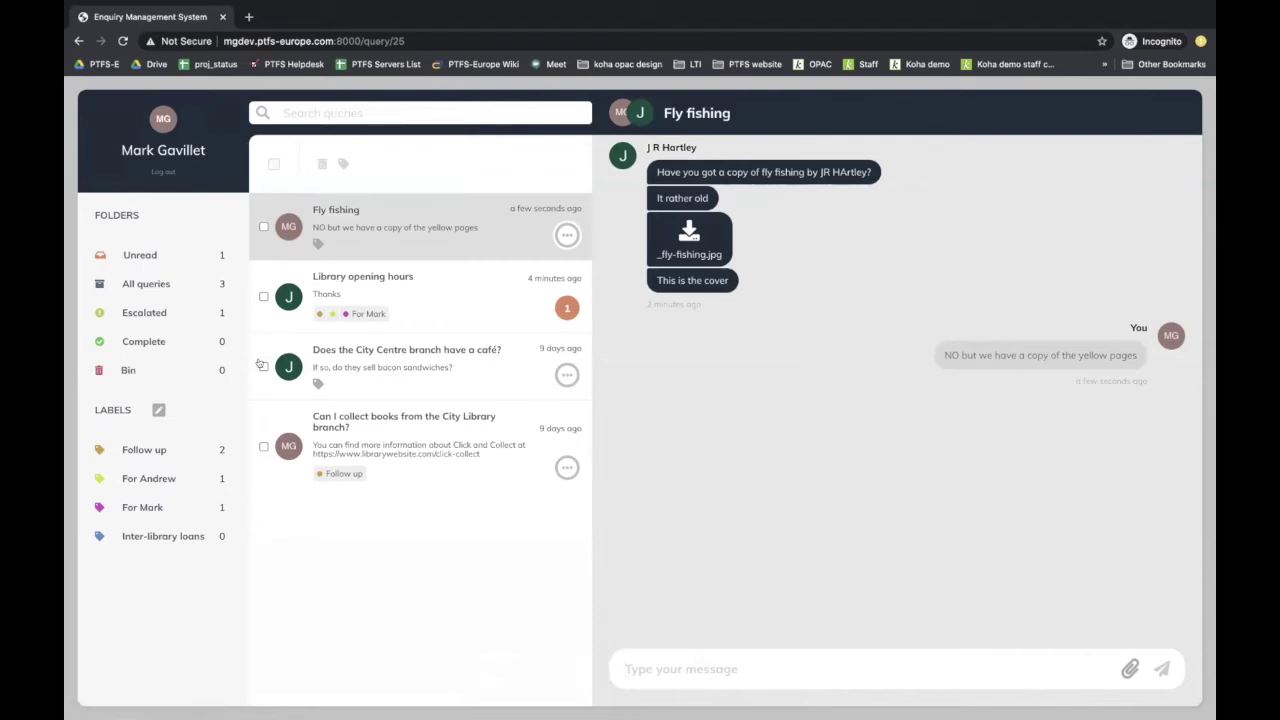
Step: Check the Unread and All queries folders, then open Library opening hours under Escalated
click(160, 255)
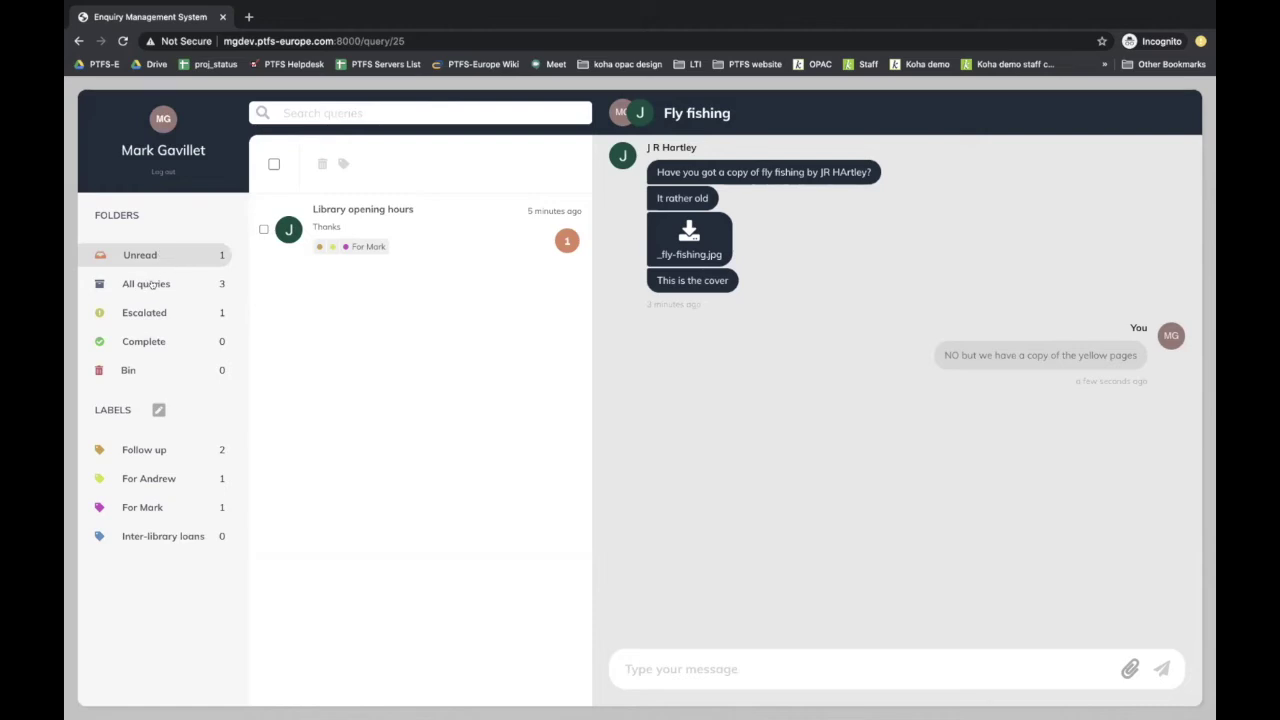
click(155, 284)
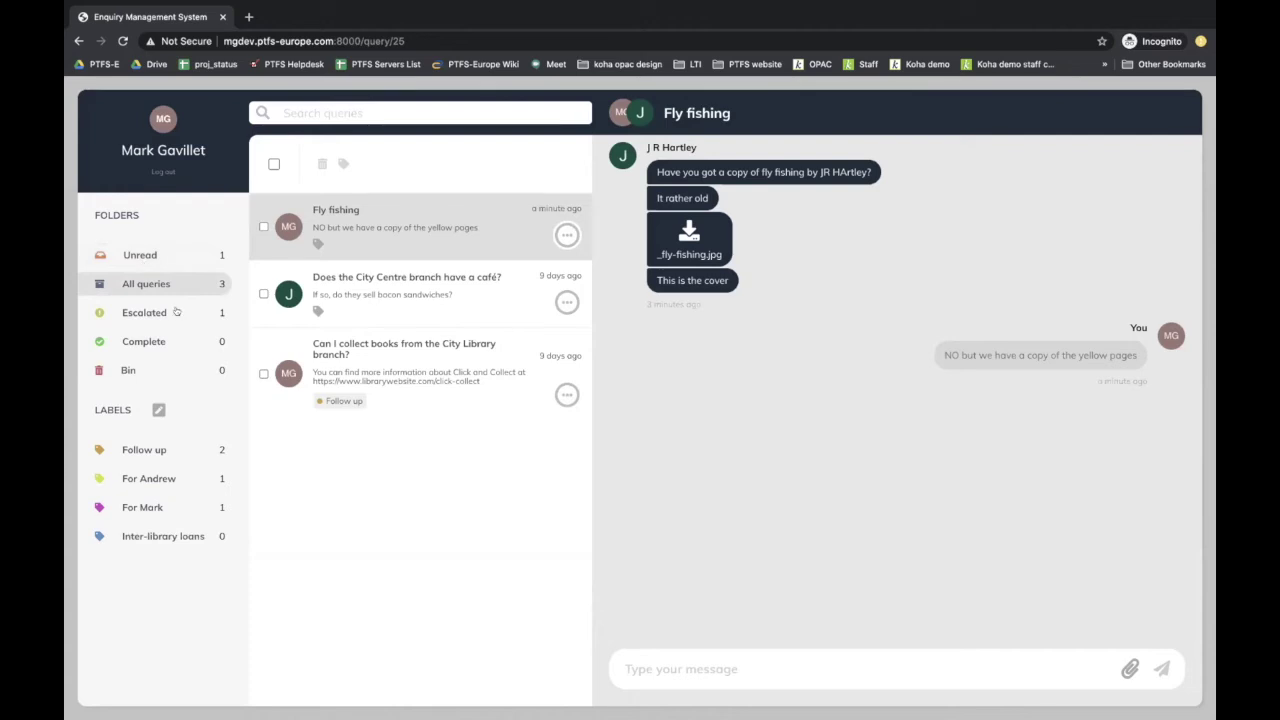
click(150, 312)
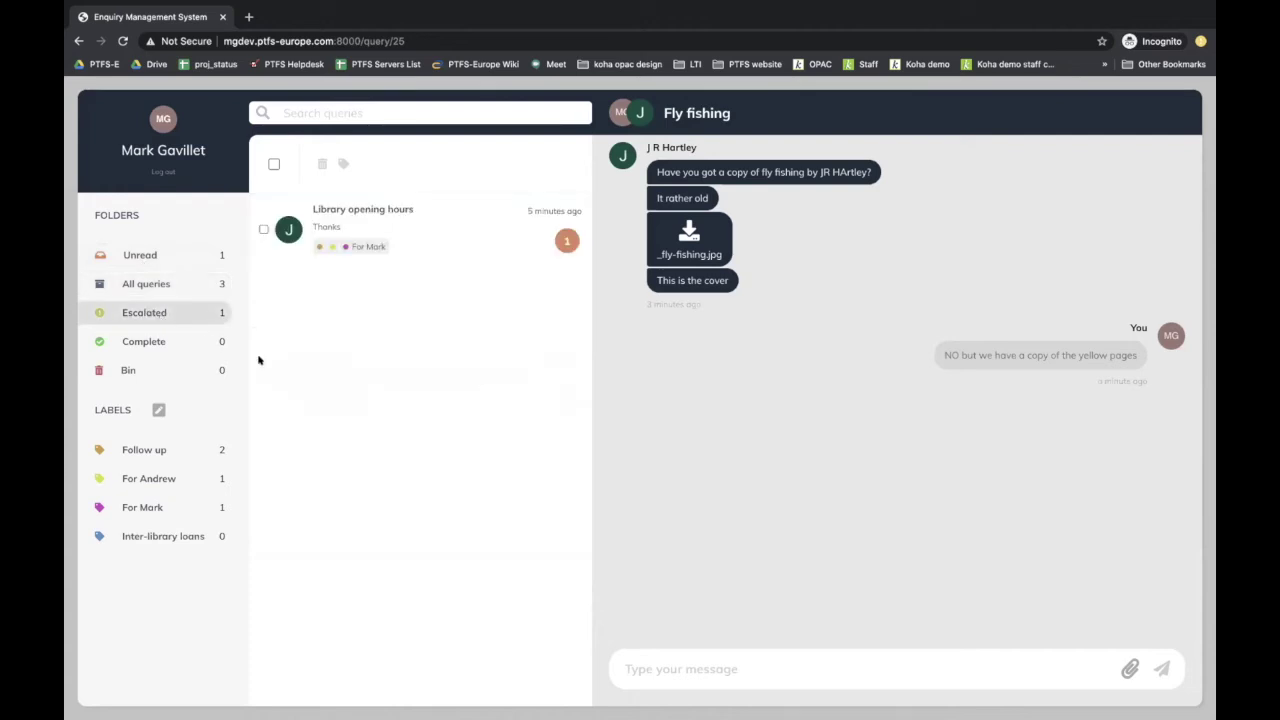
mouse_move(557, 241)
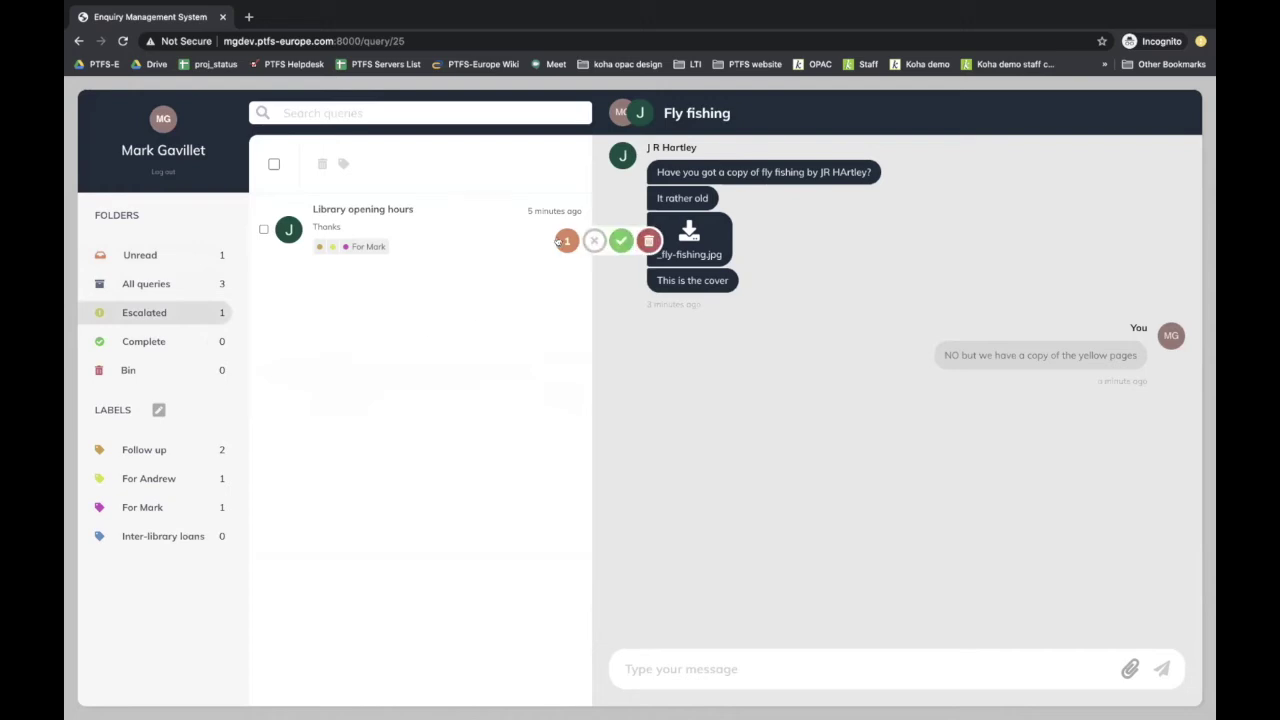
click(434, 234)
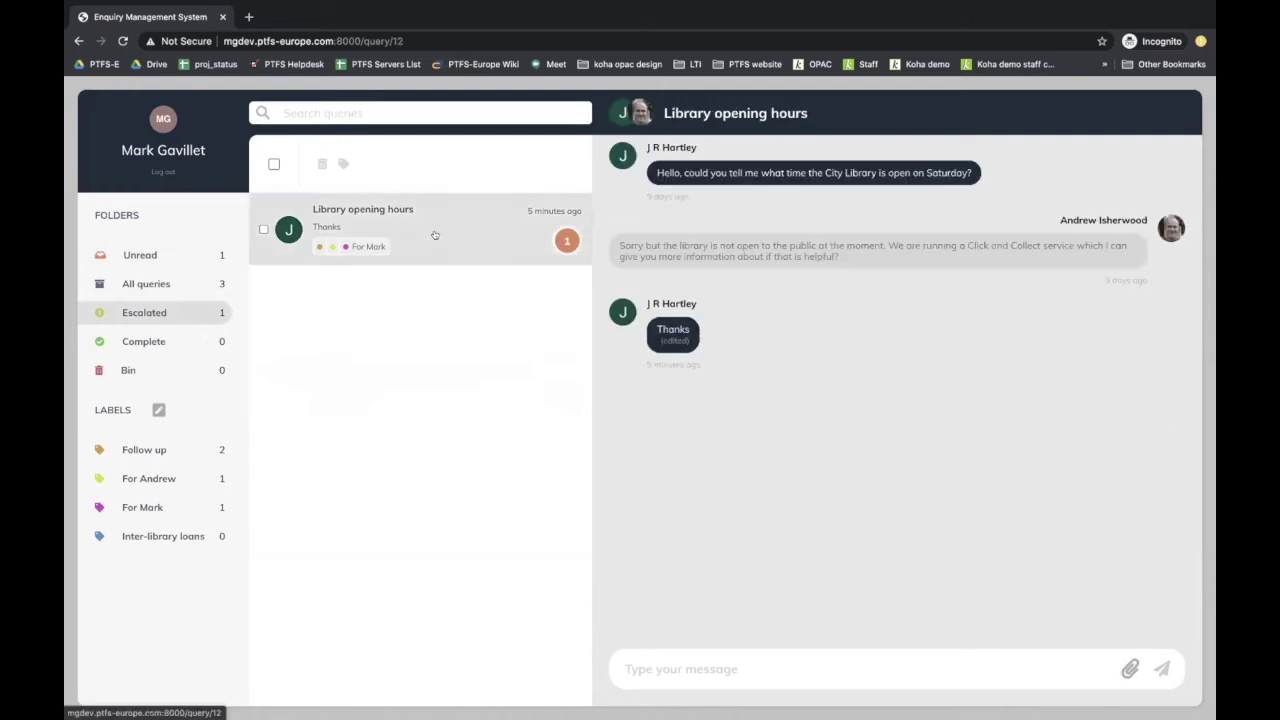
mouse_move(561, 246)
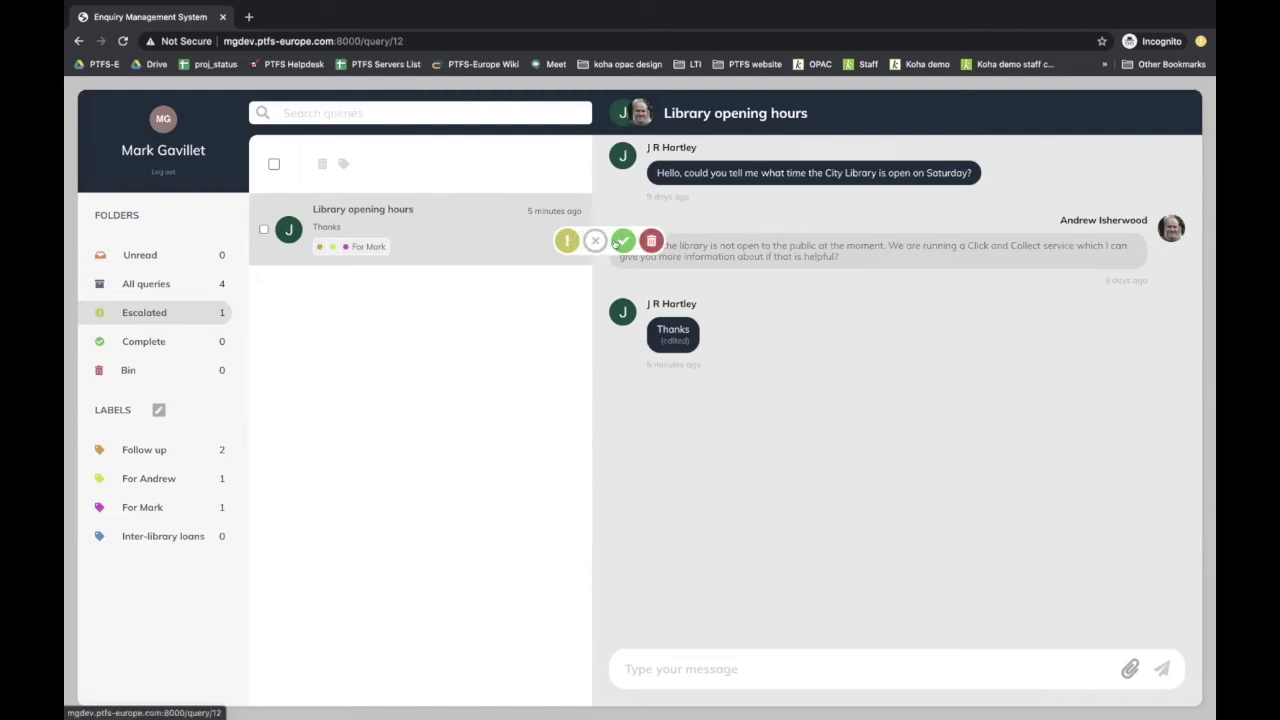
Step: Mark Library opening hours complete and check the Complete and Escalated folders
click(621, 241)
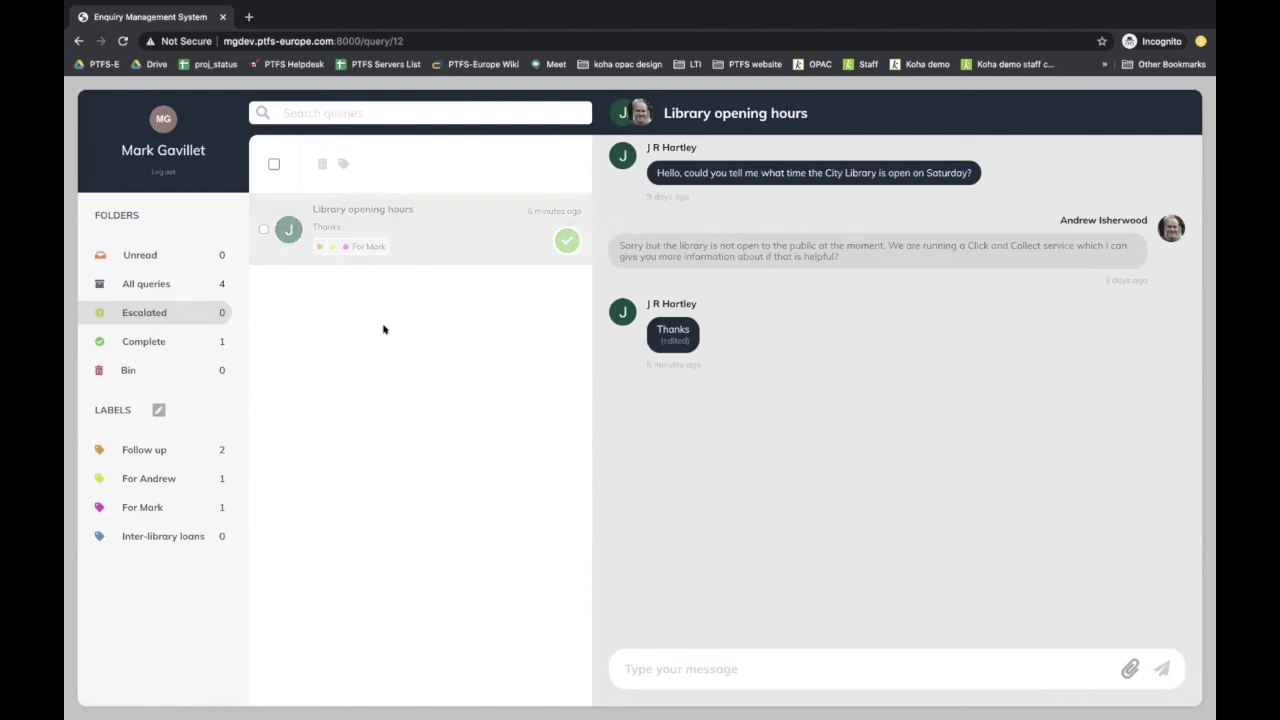
click(175, 341)
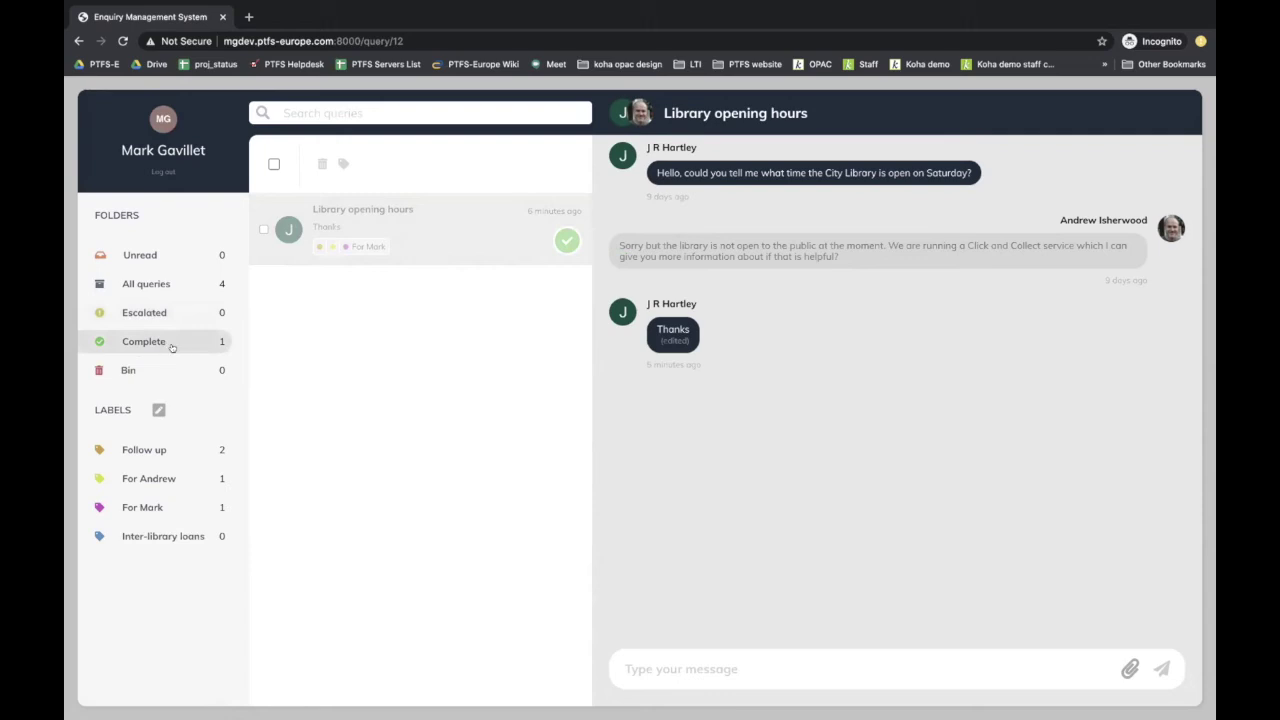
click(174, 318)
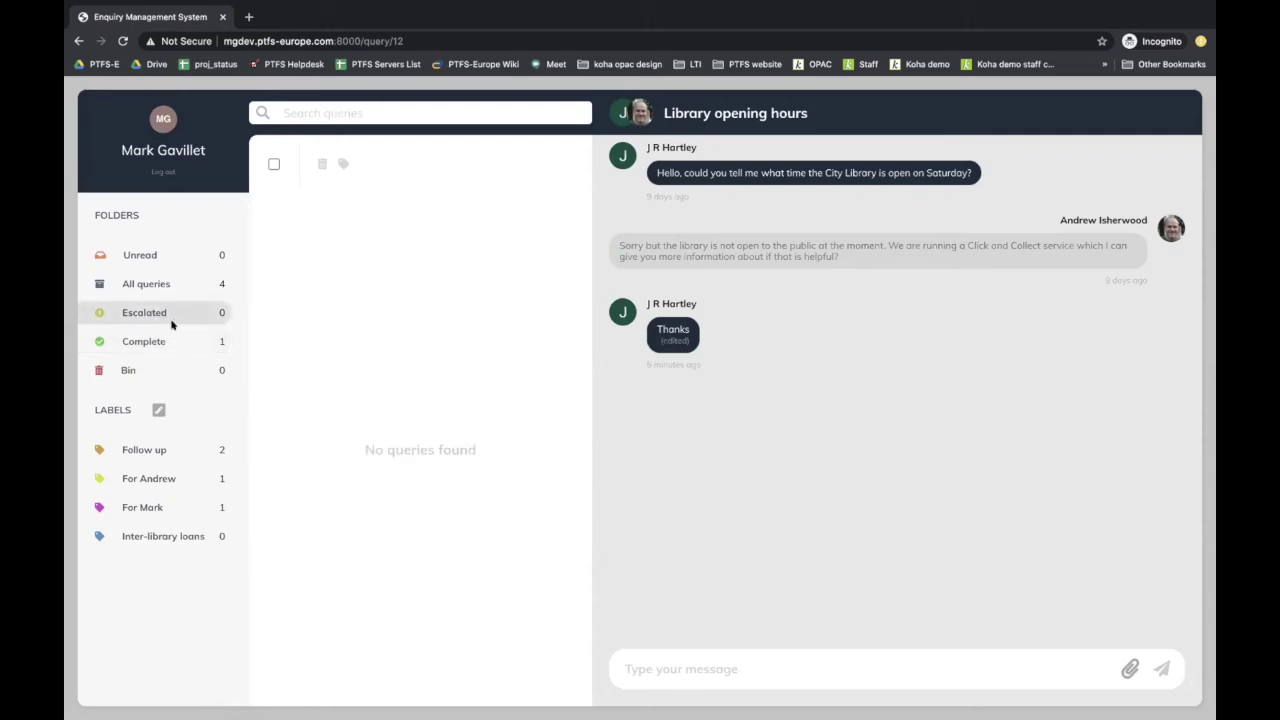
Step: Re-escalate Library opening hours from the Complete folder and list all queries
click(174, 341)
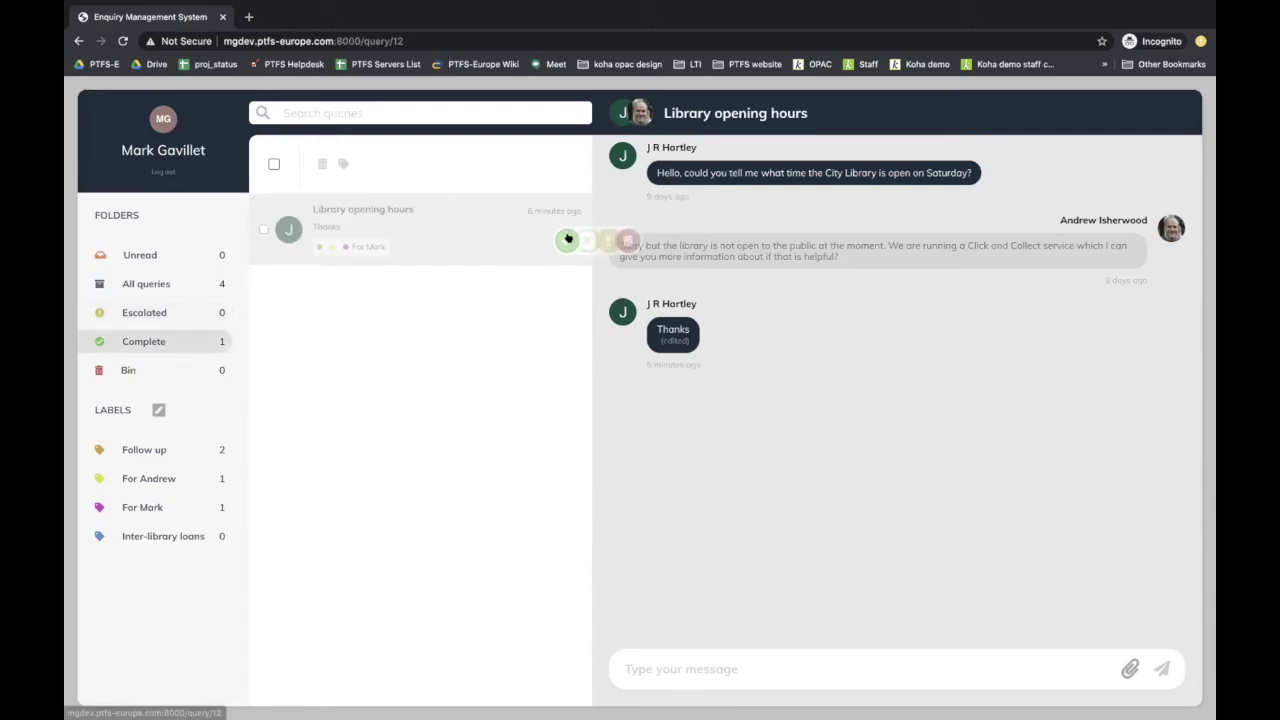
click(621, 241)
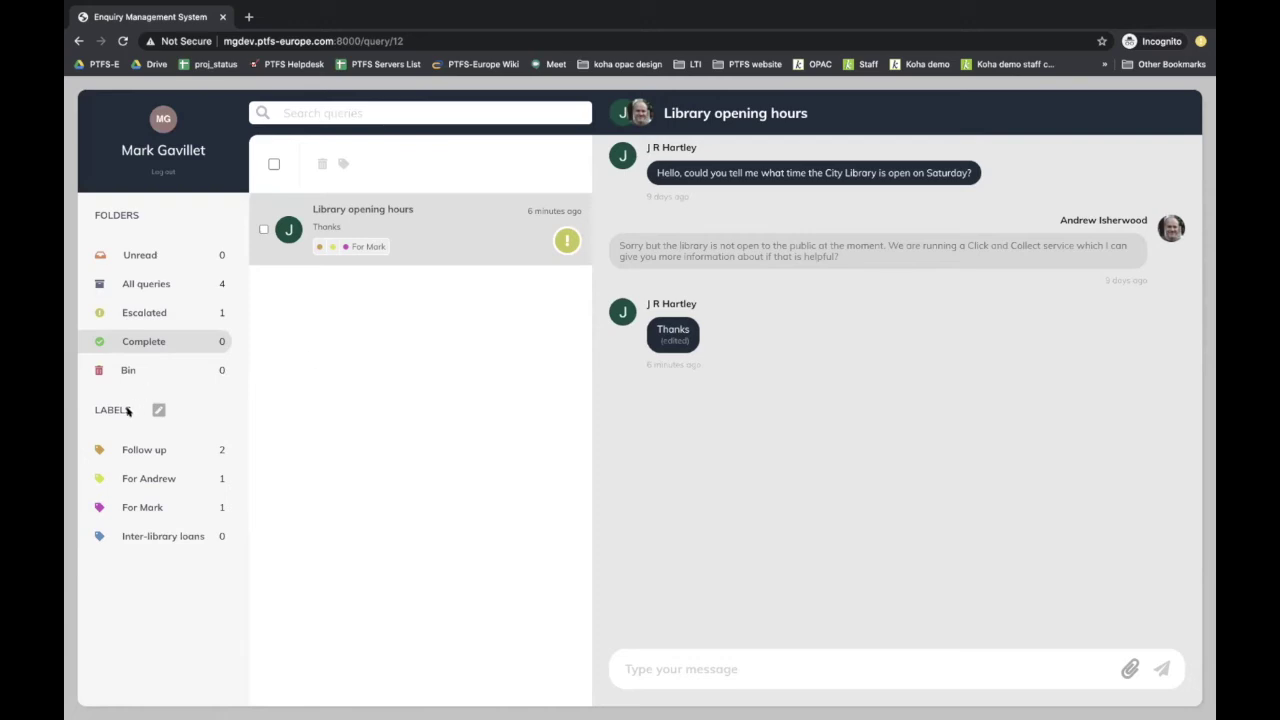
click(151, 283)
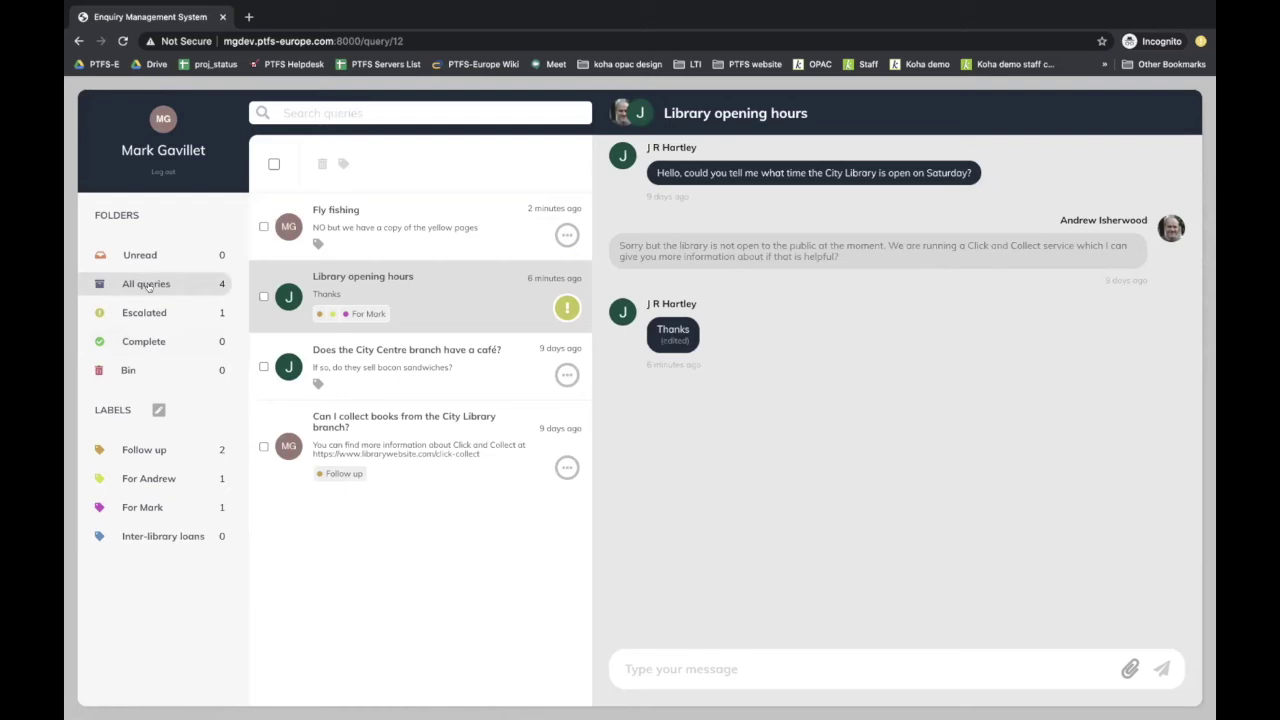
Step: Combine the Follow up label and Escalated folder filters, leaving only Library opening hours
click(147, 450)
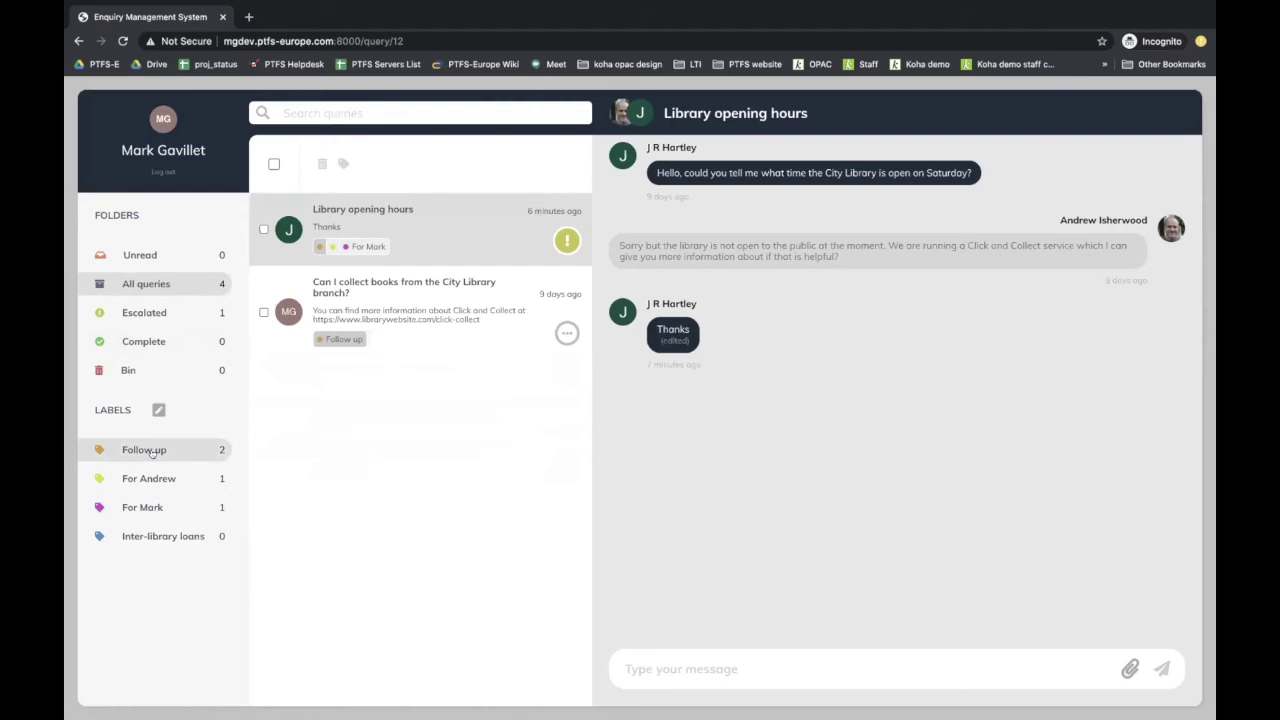
click(152, 312)
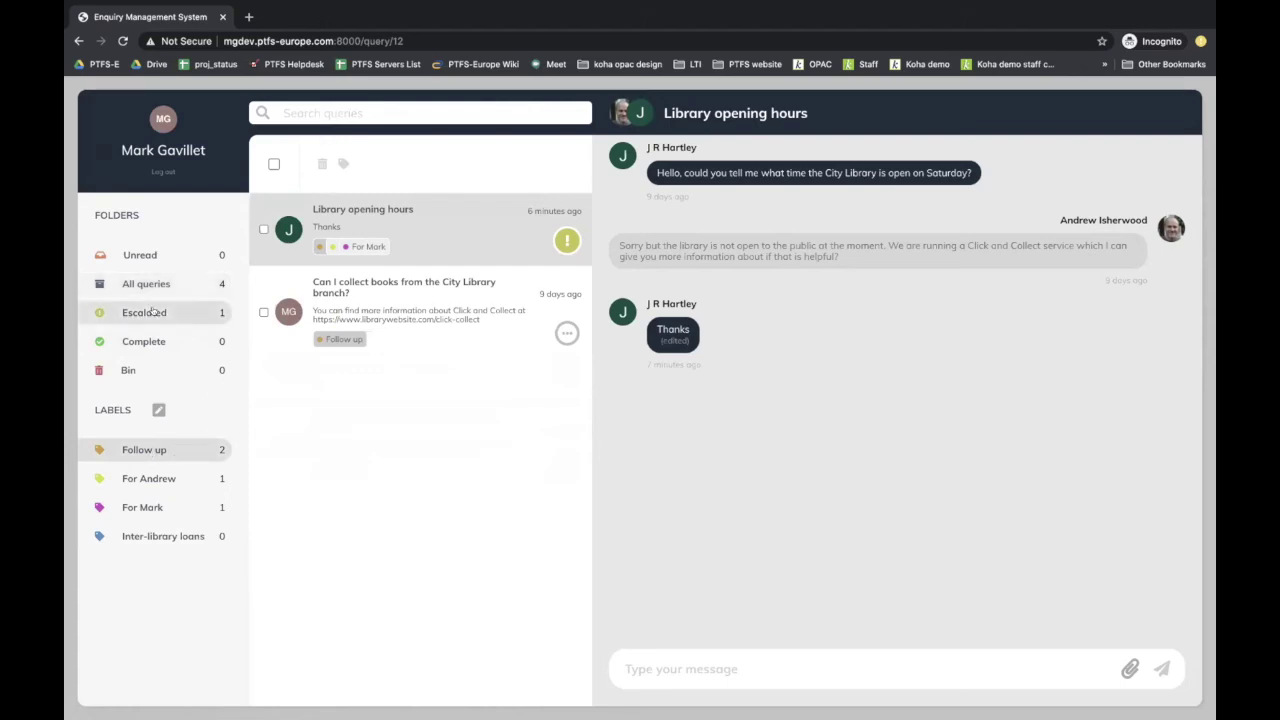
click(170, 450)
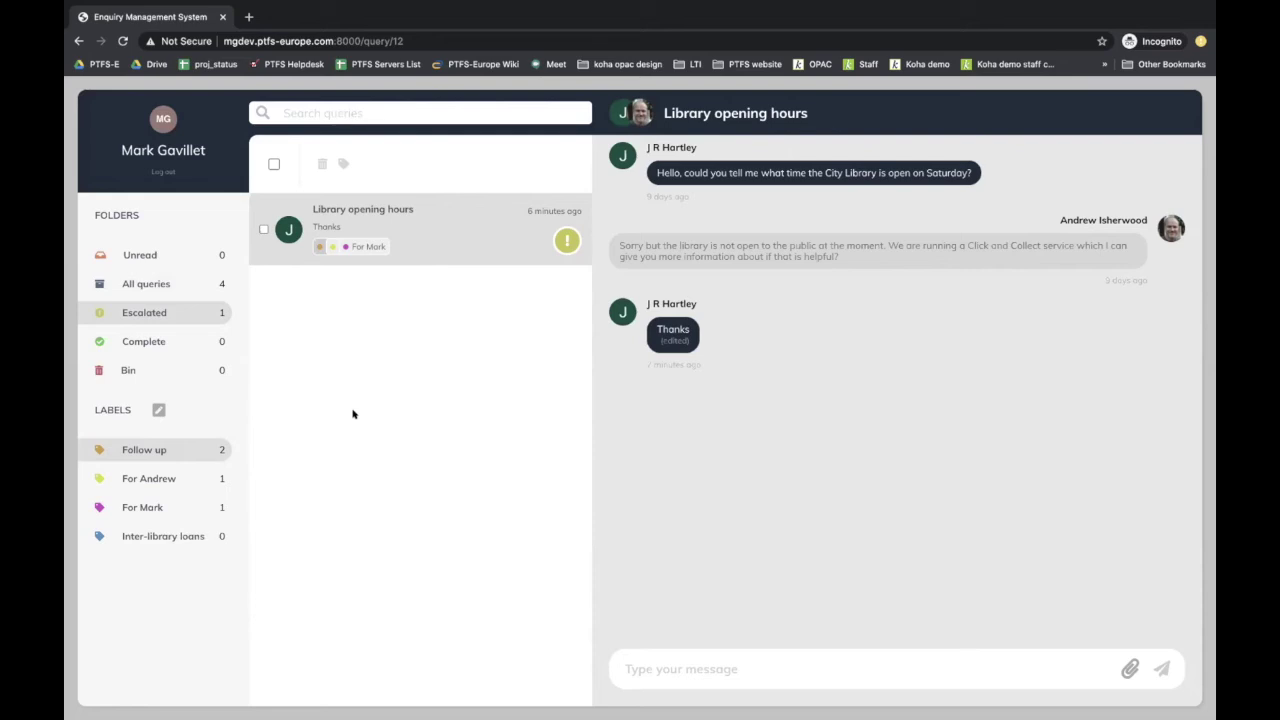
Step: Add a new label named 'Library' with the red colour to the label list
click(158, 412)
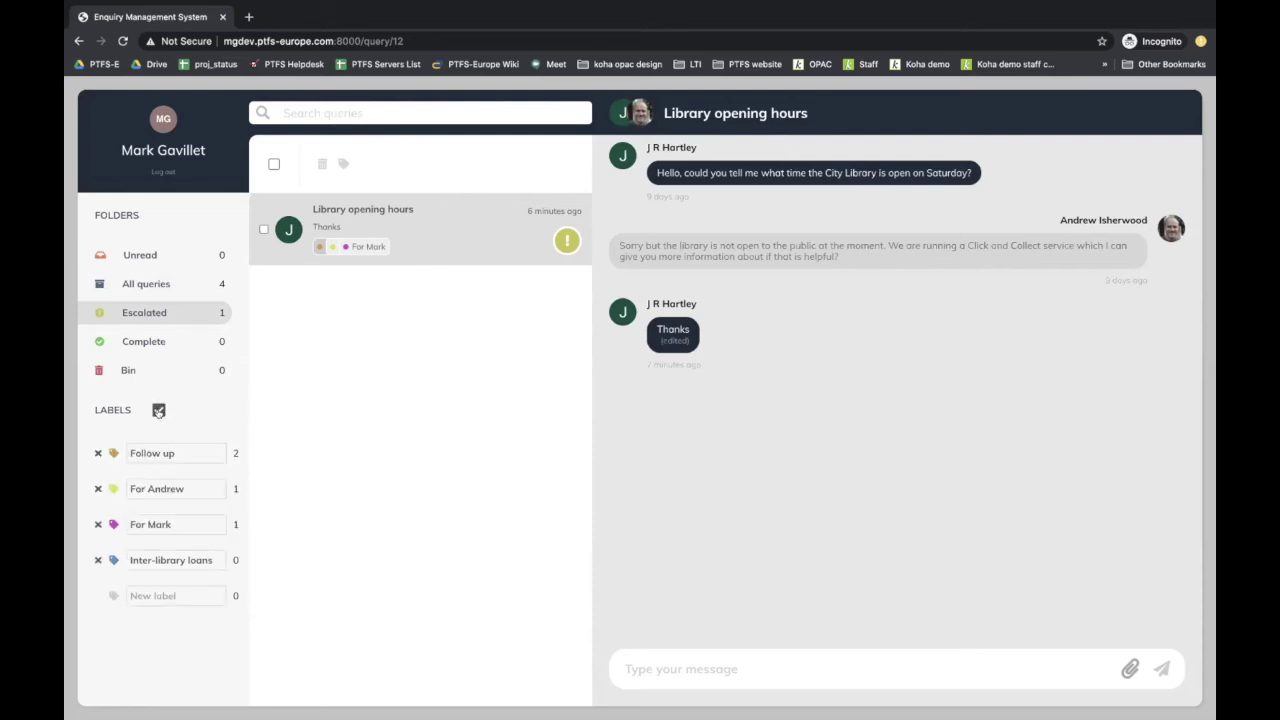
click(147, 595)
text(L)
key(Return)
click(113, 595)
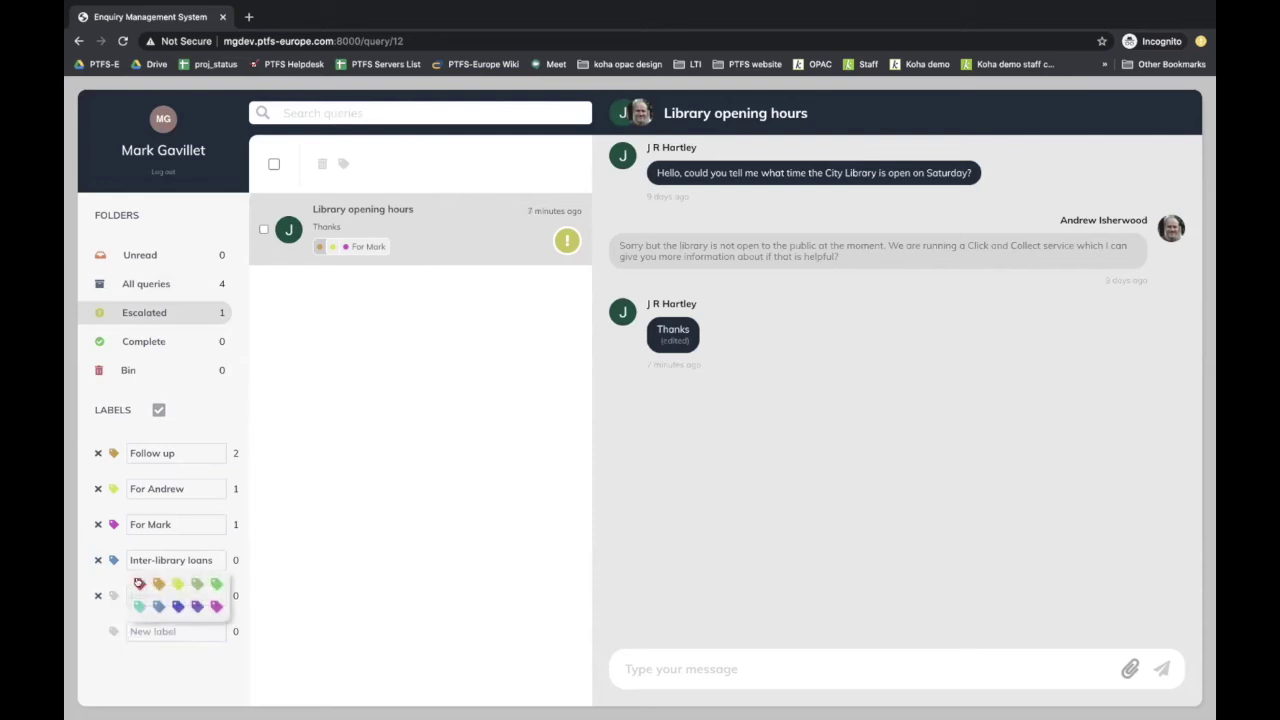
click(139, 583)
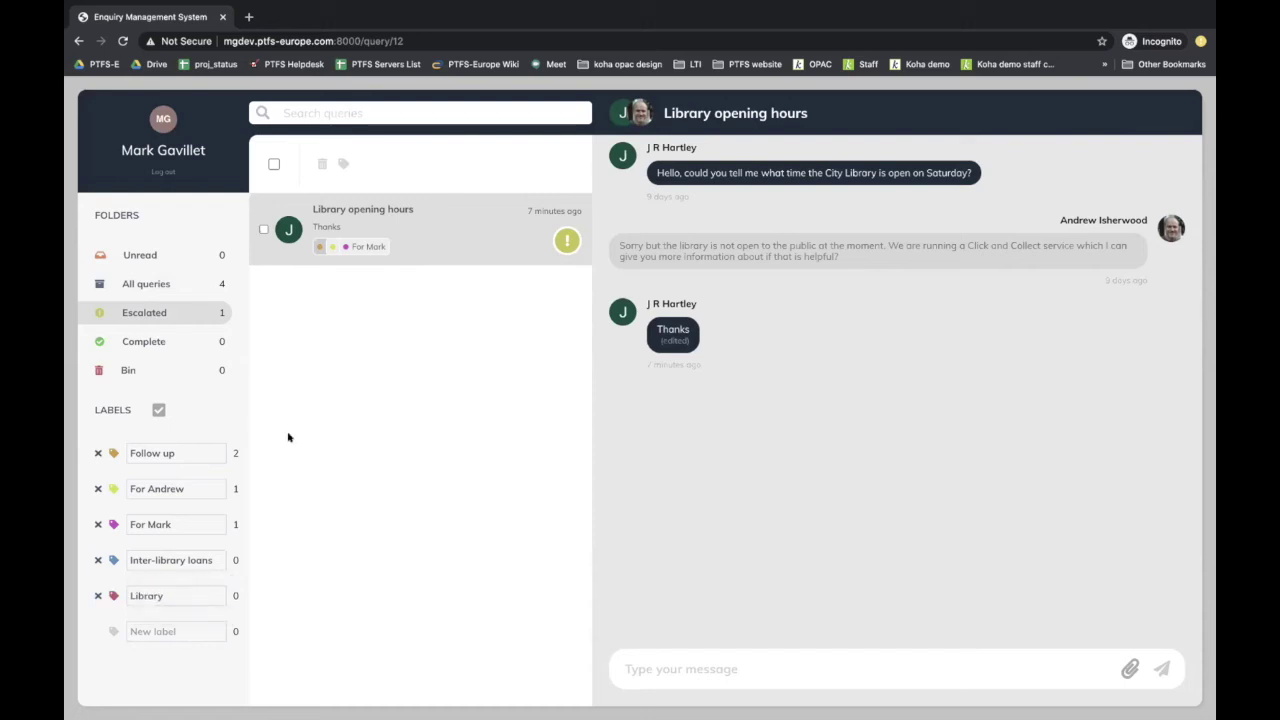
click(158, 410)
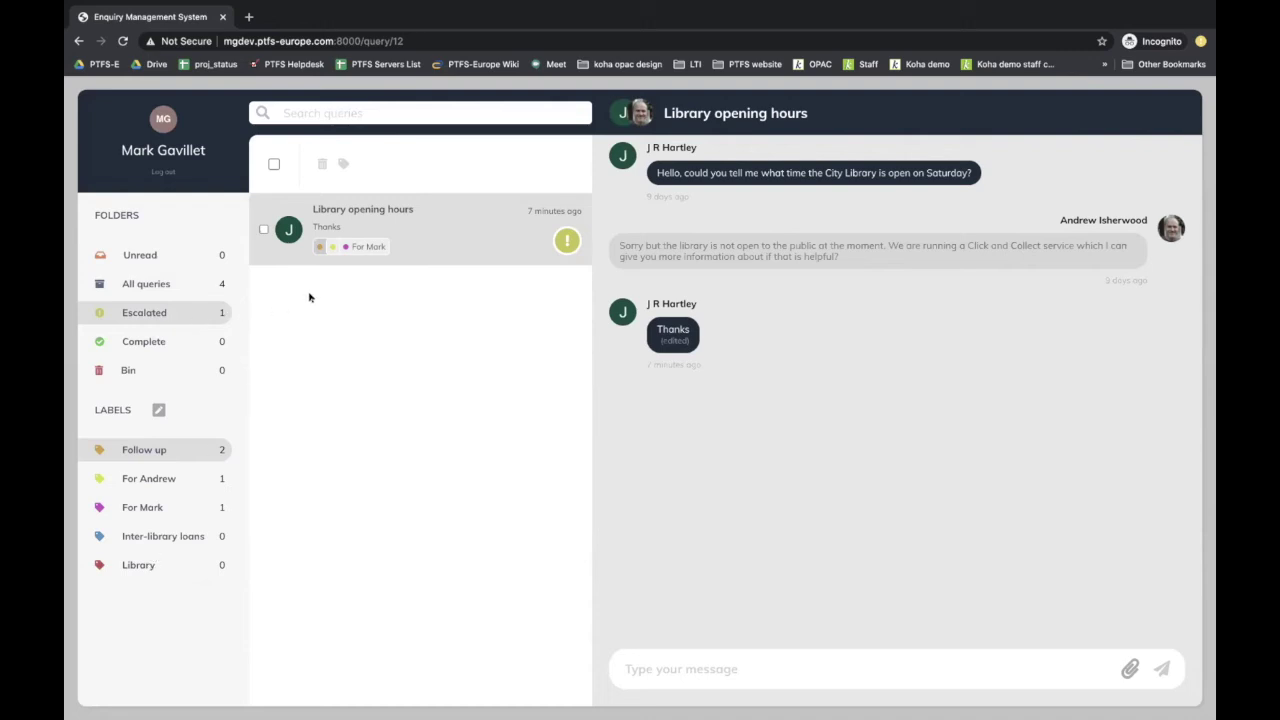
Step: Drop the Follow up filter and filter All queries by the For Mark label
click(163, 449)
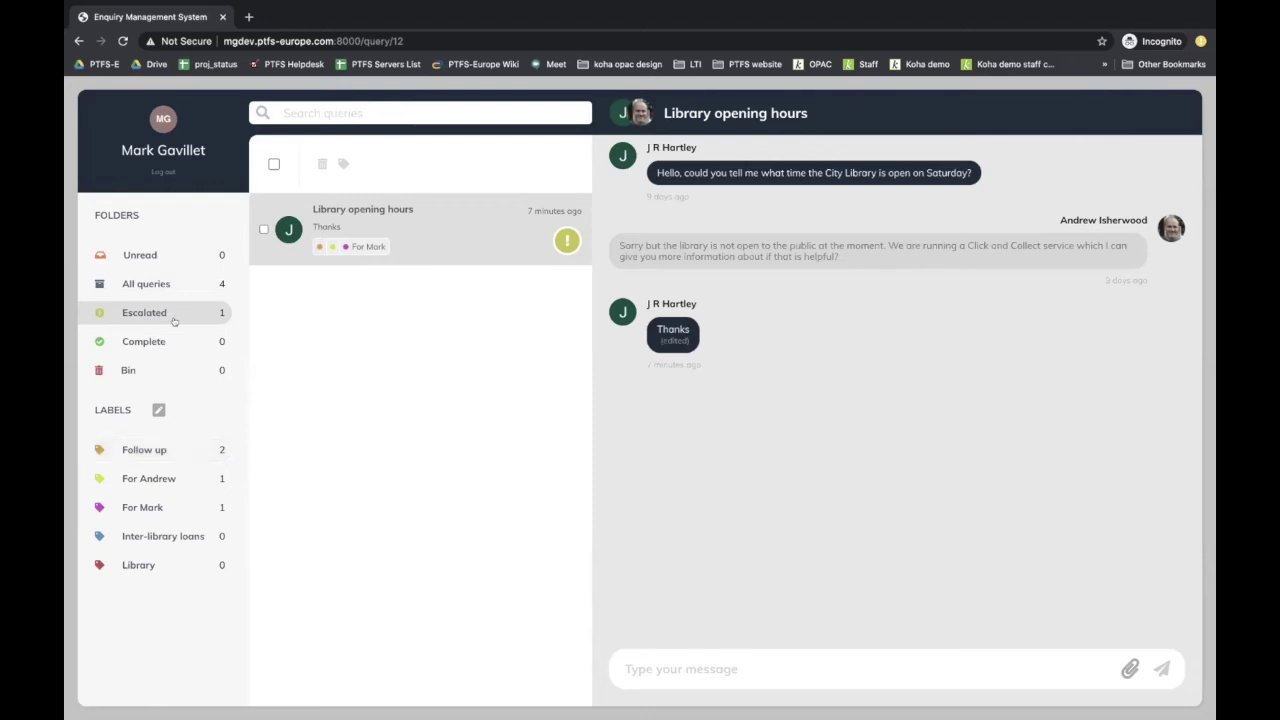
click(166, 286)
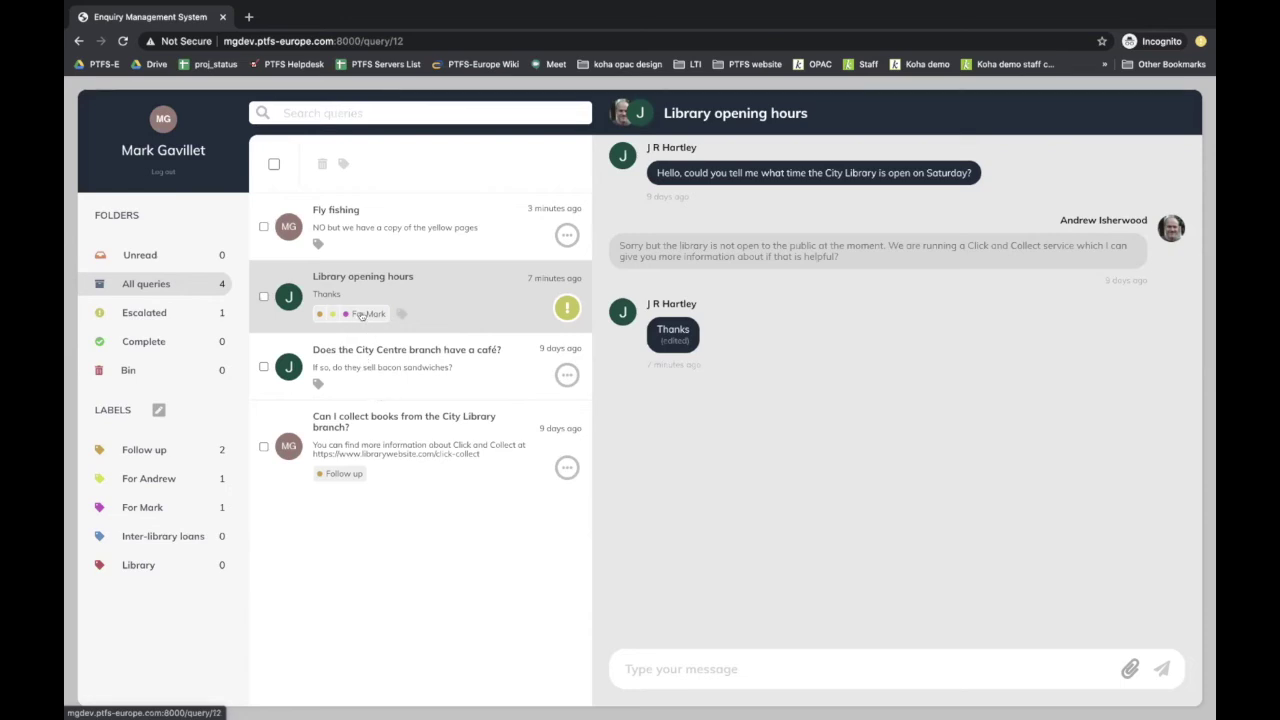
click(183, 508)
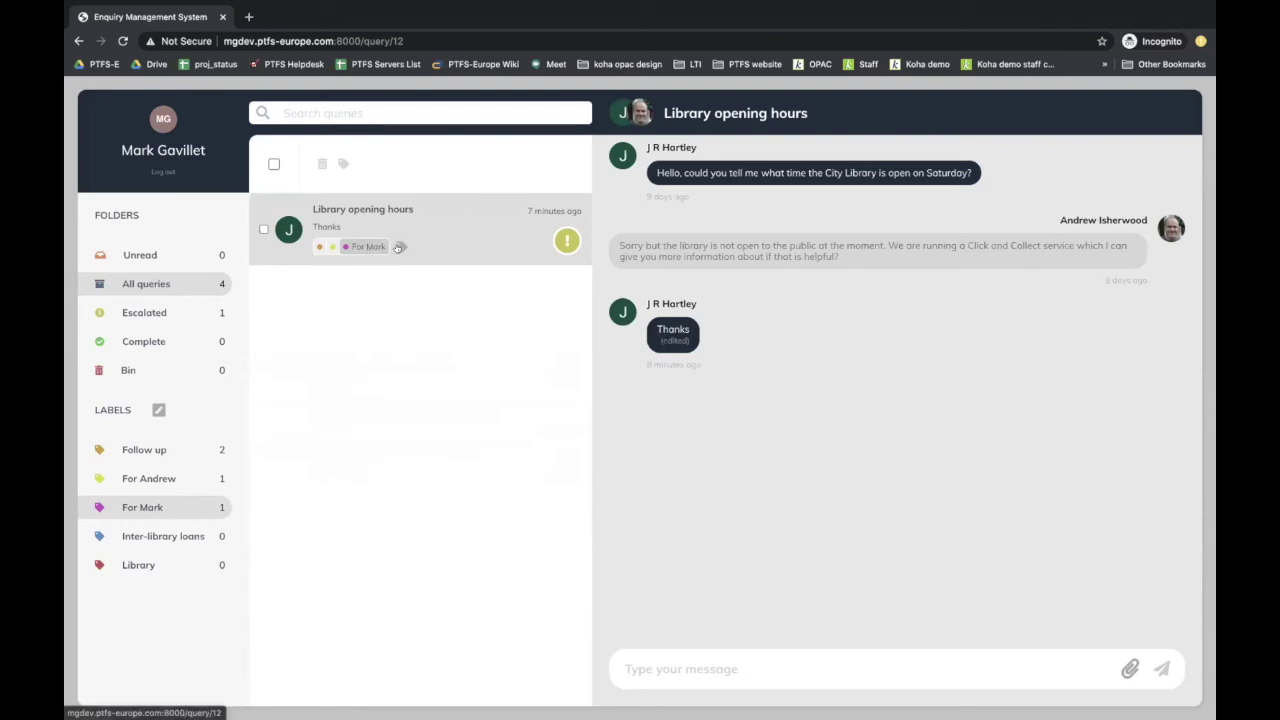
Step: Open the Library opening hours label chooser and close it without changes
click(398, 247)
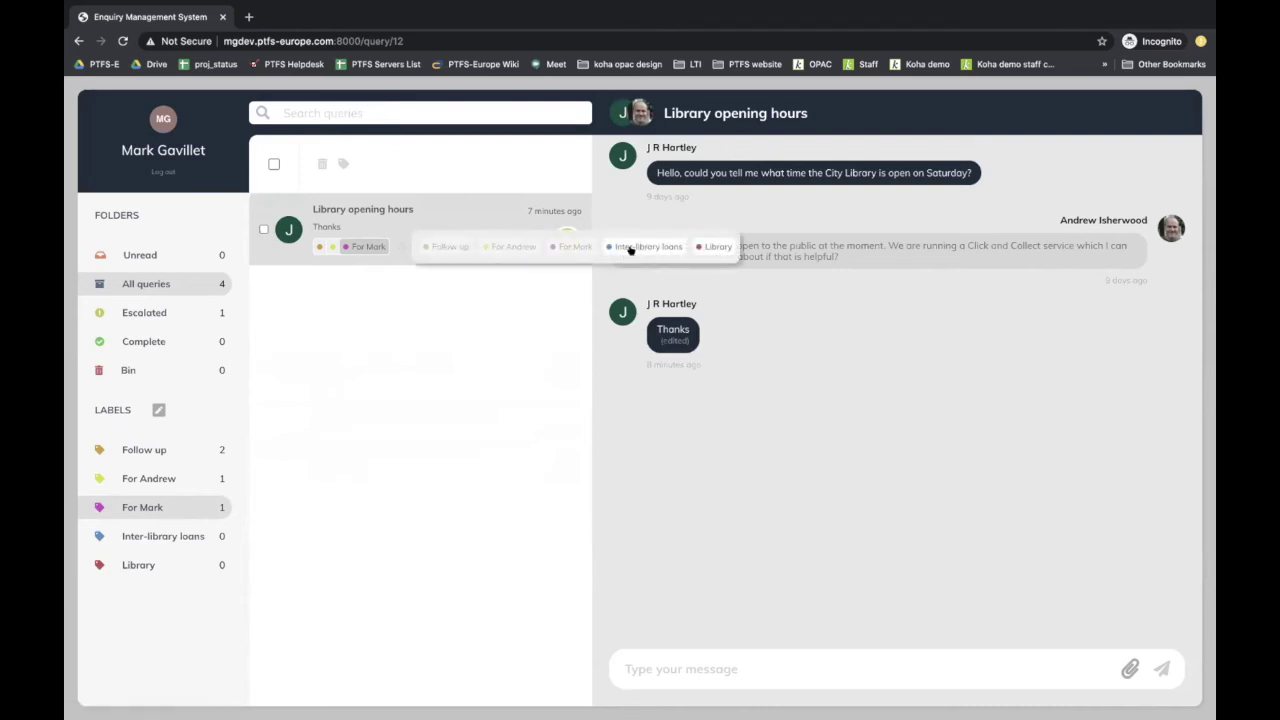
click(407, 362)
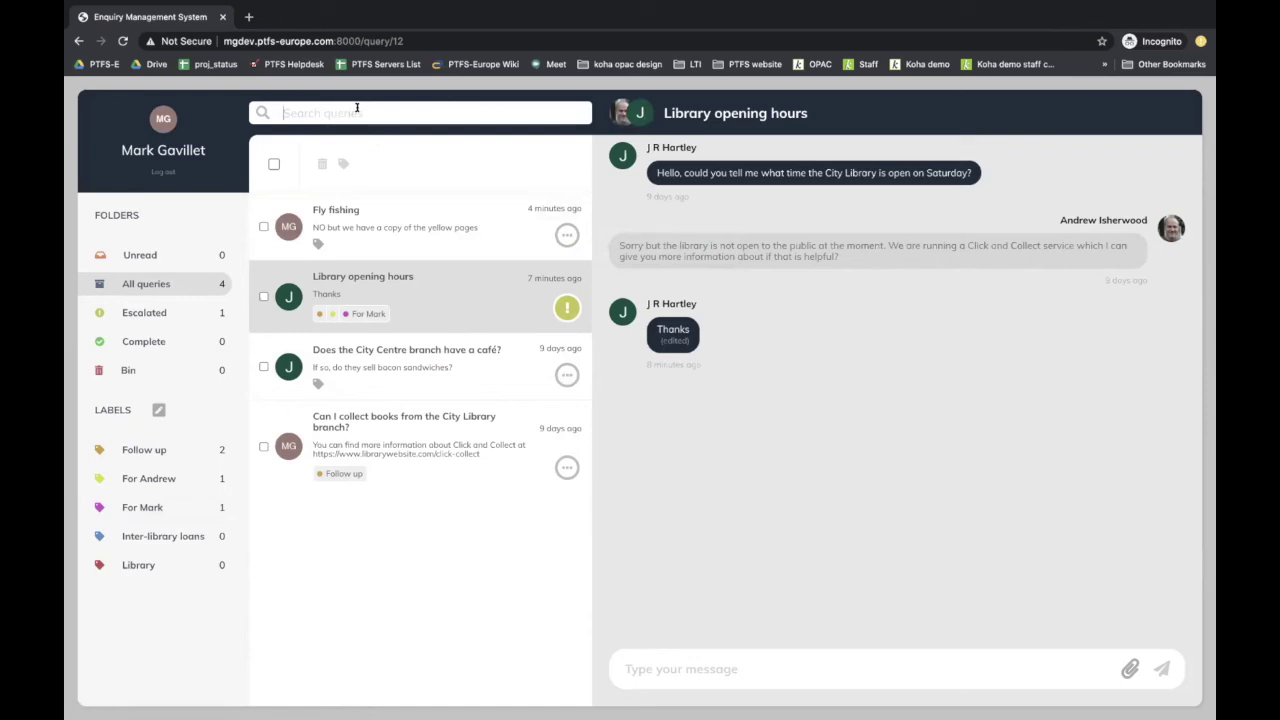
Step: Search 'city', open the City Library book collection query, then clear the search
text(city)
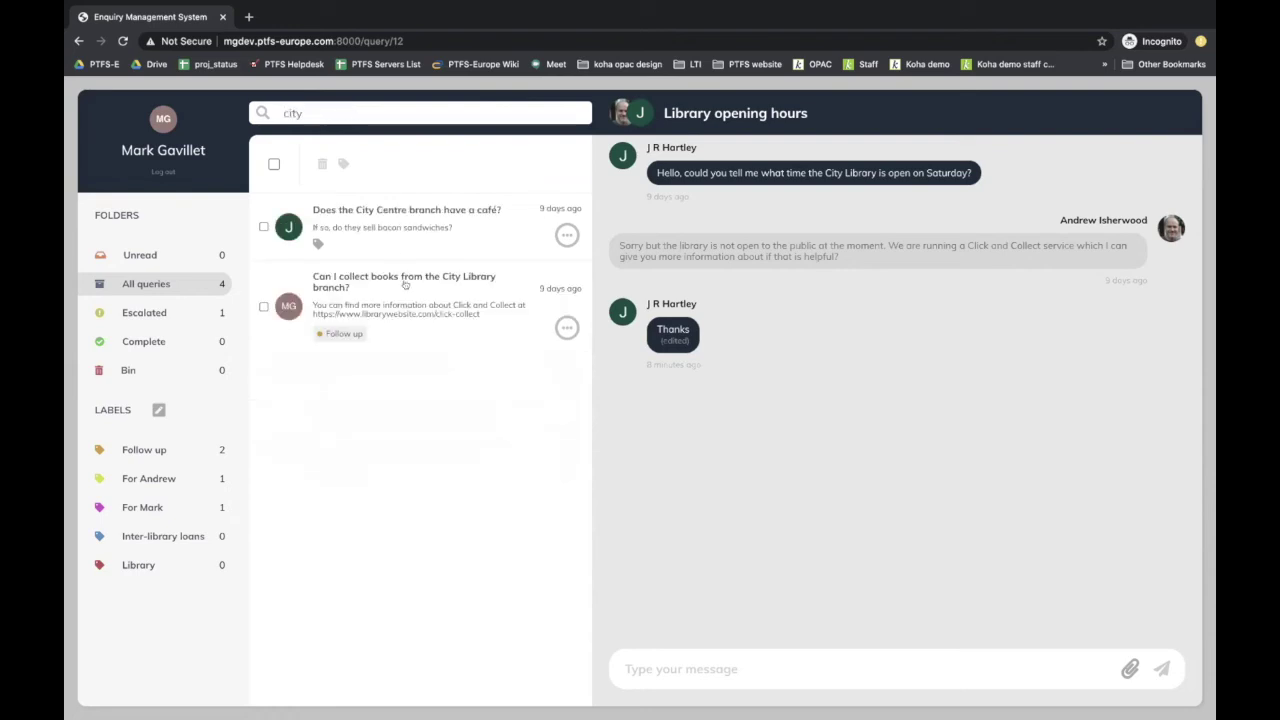
click(404, 302)
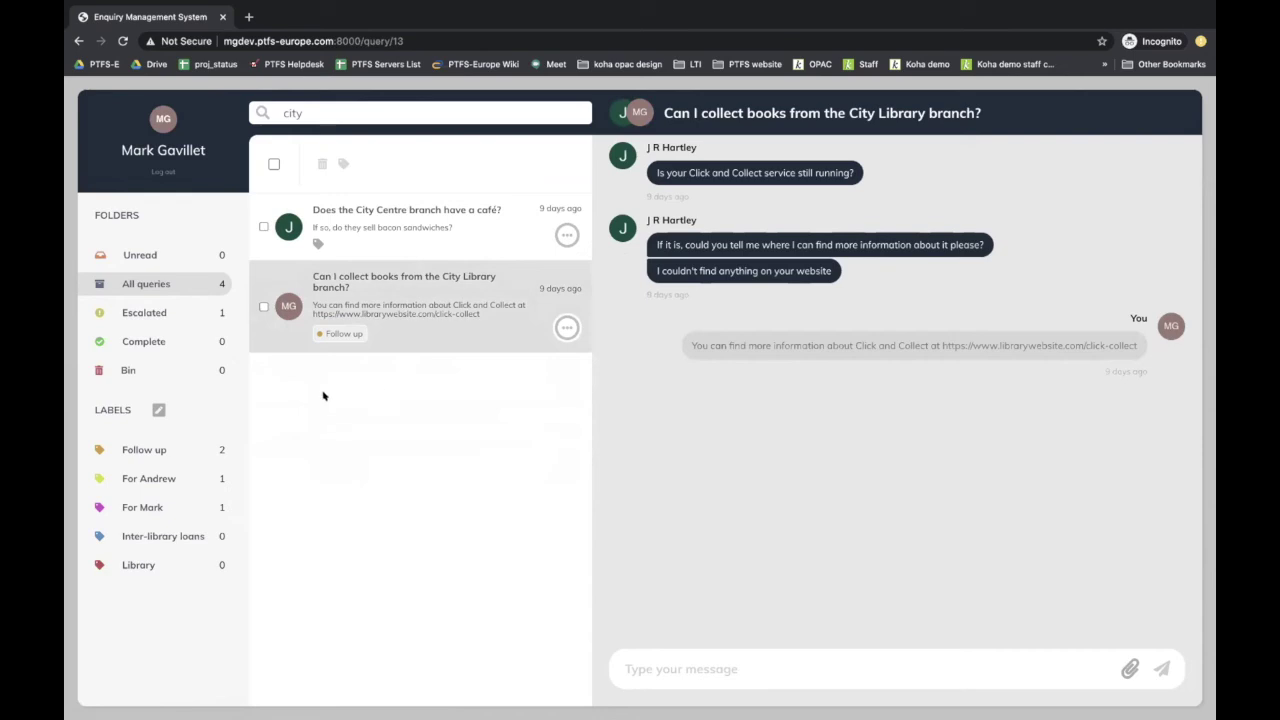
double_click(292, 114)
key(BackSpace)
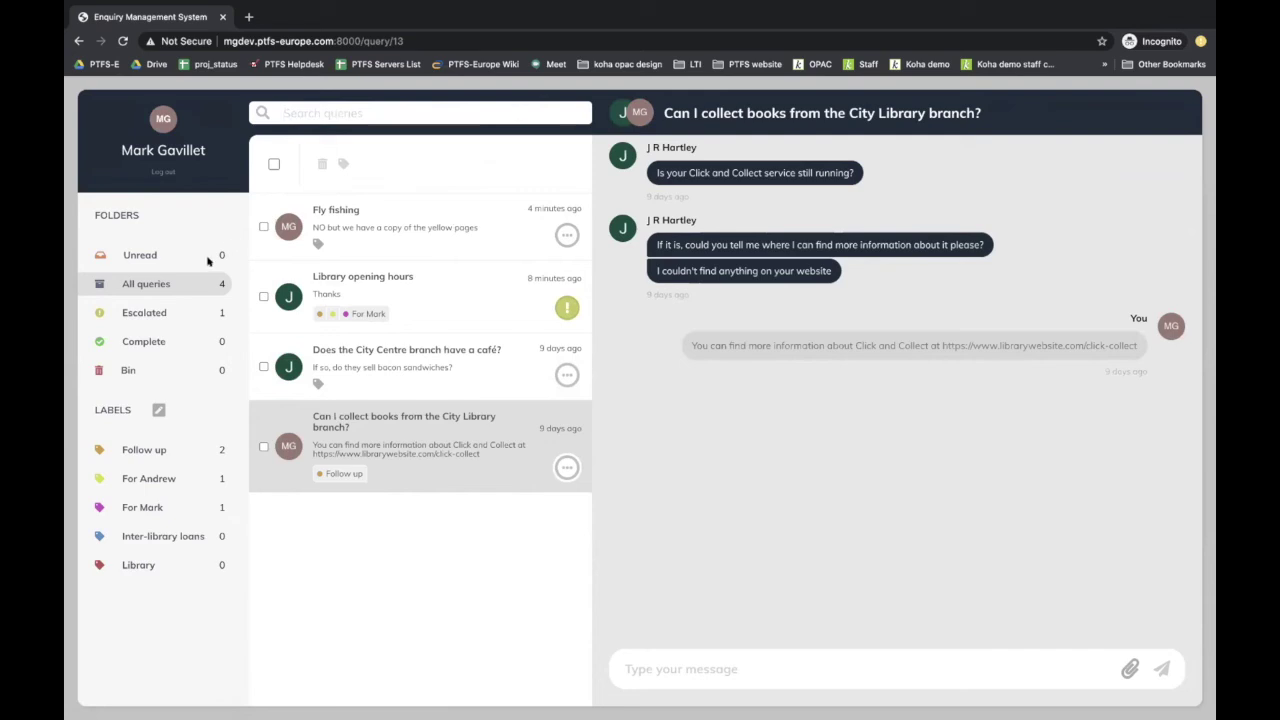
Step: Escalate the Fly fishing and City Centre café queries, then filter to Escalated plus Follow up
mouse_move(567, 235)
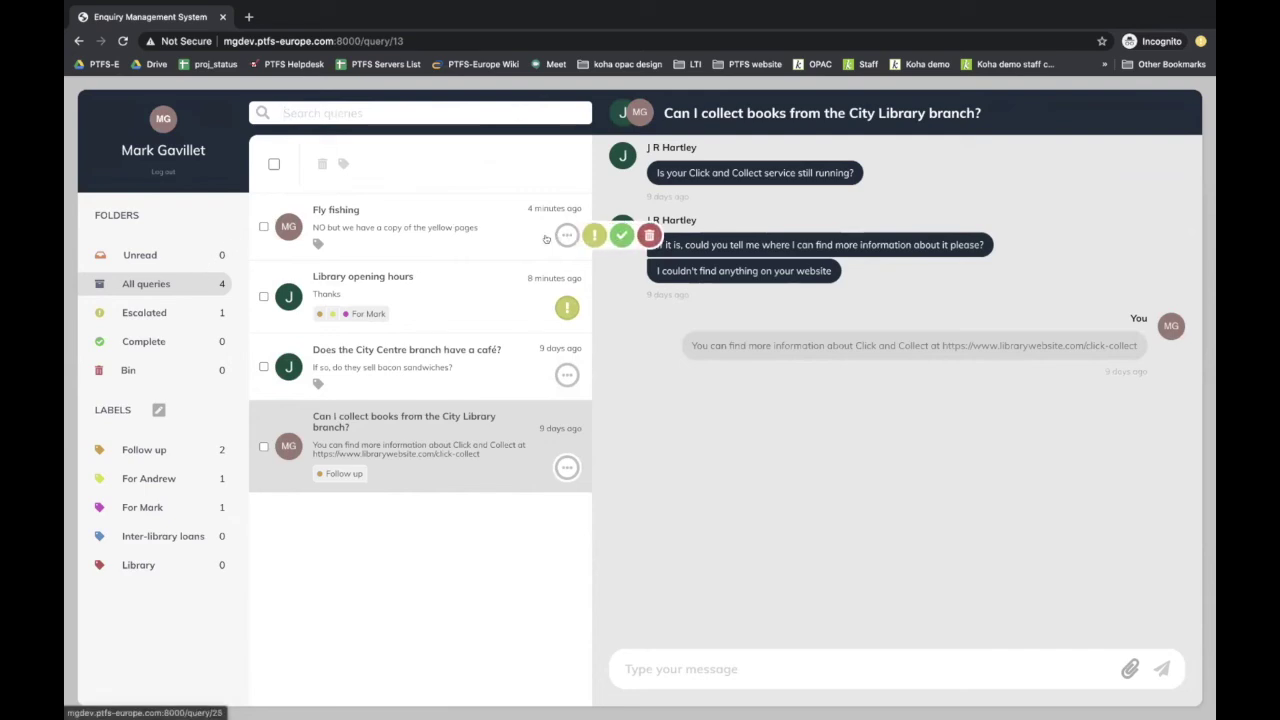
click(593, 236)
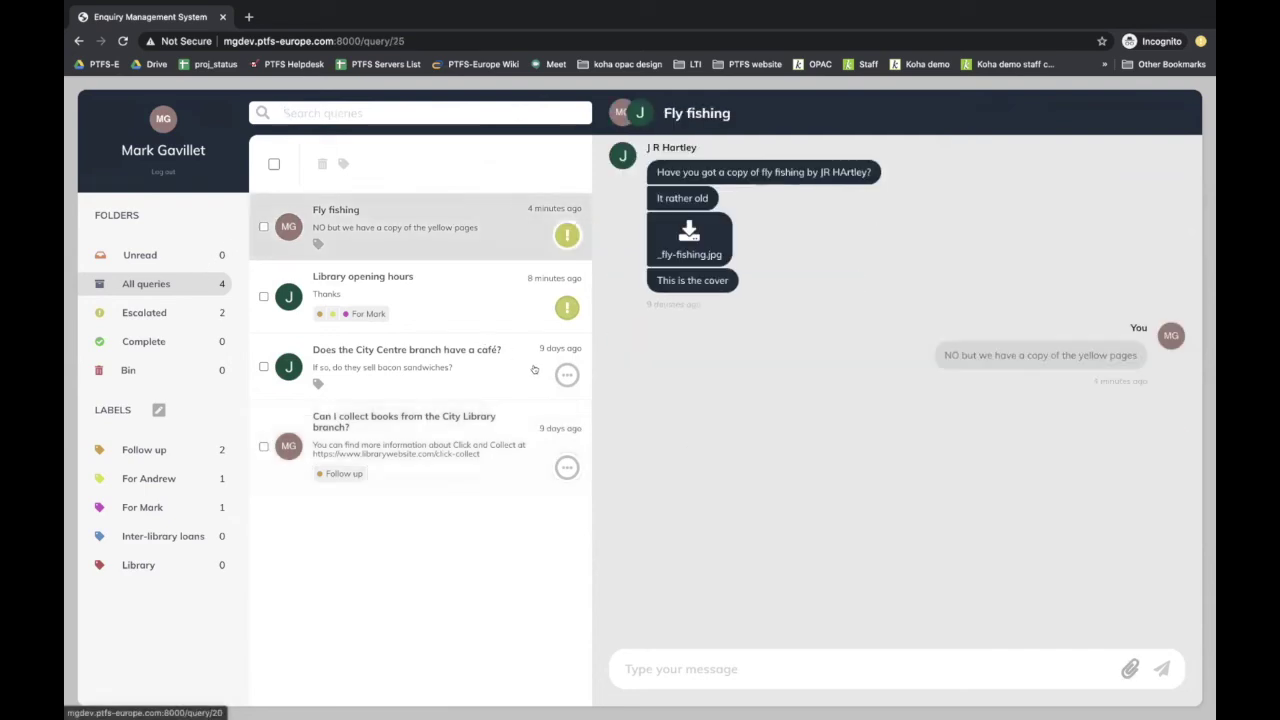
click(592, 375)
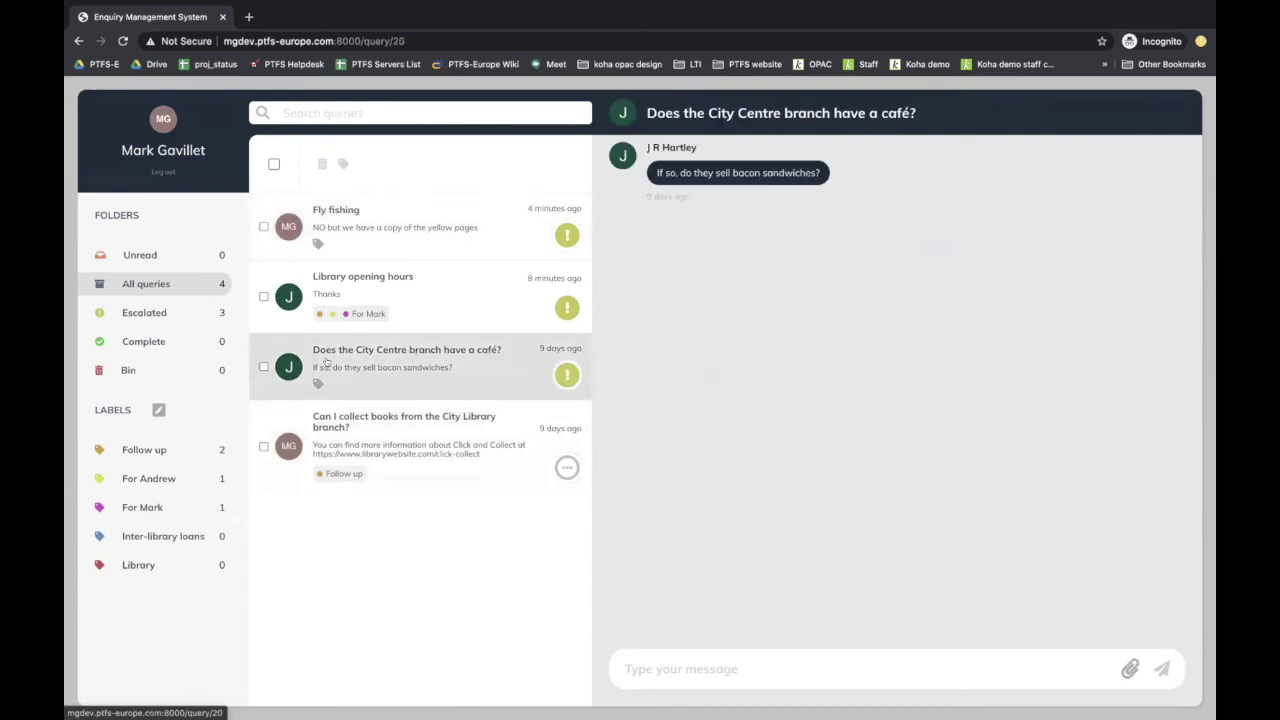
click(150, 312)
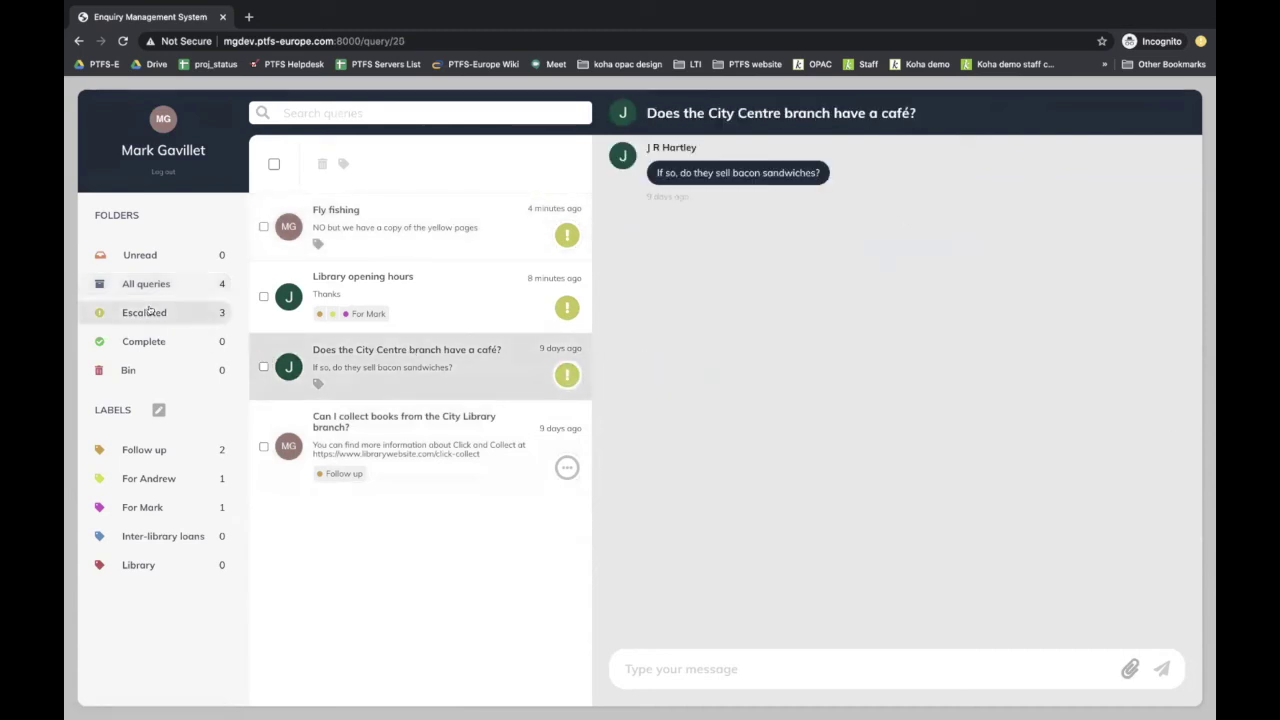
click(153, 451)
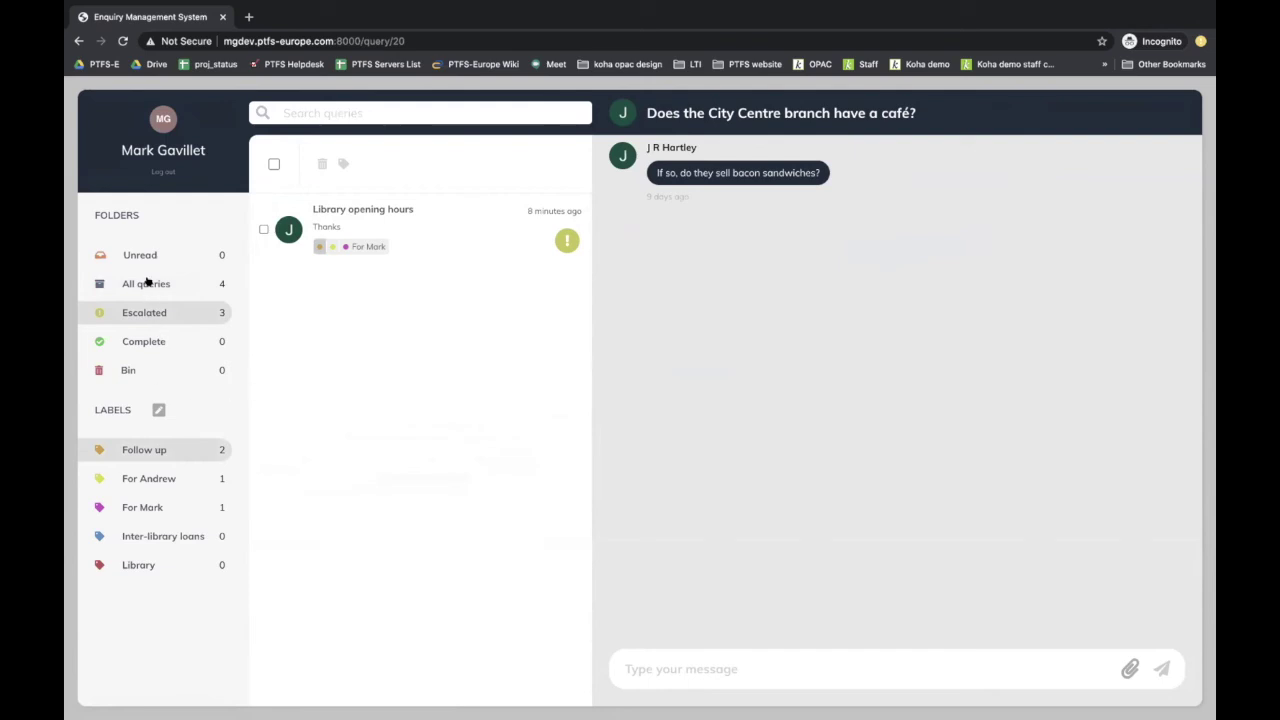
Step: Search 'library' in the Bin folder, then clear the search and return to All queries
click(340, 112)
text(library)
click(130, 370)
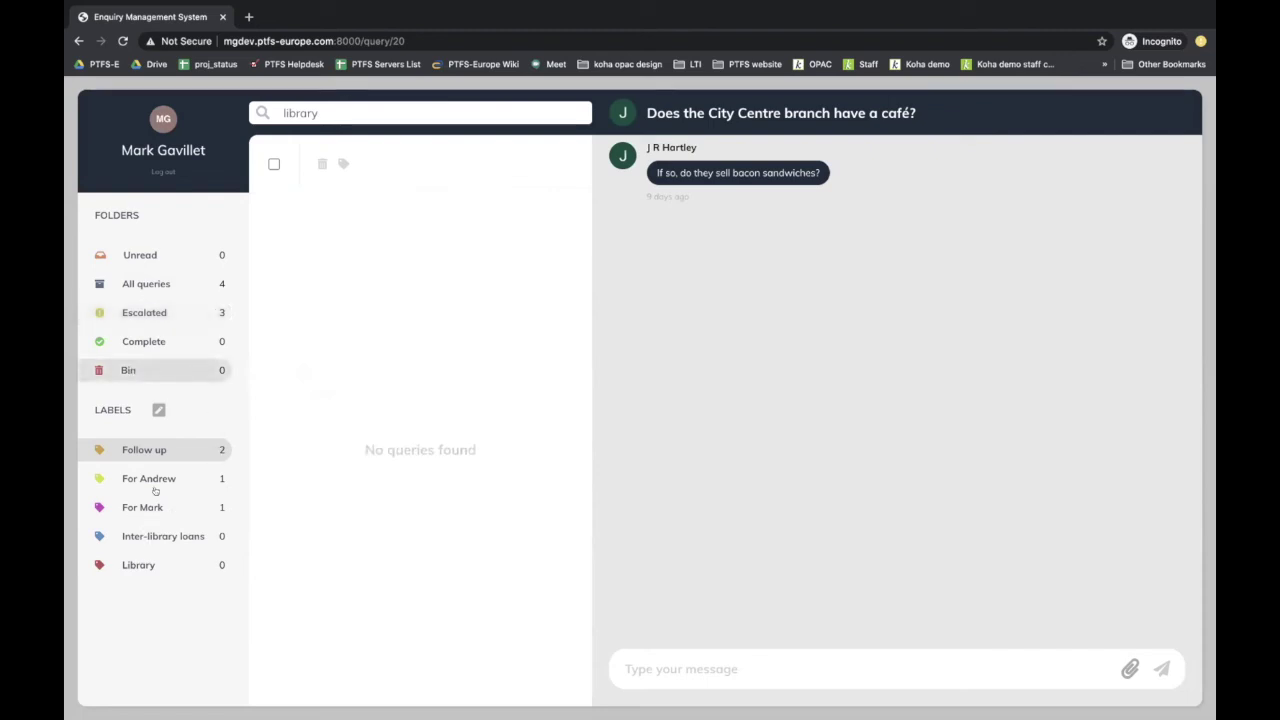
double_click(297, 112)
key(BackSpace)
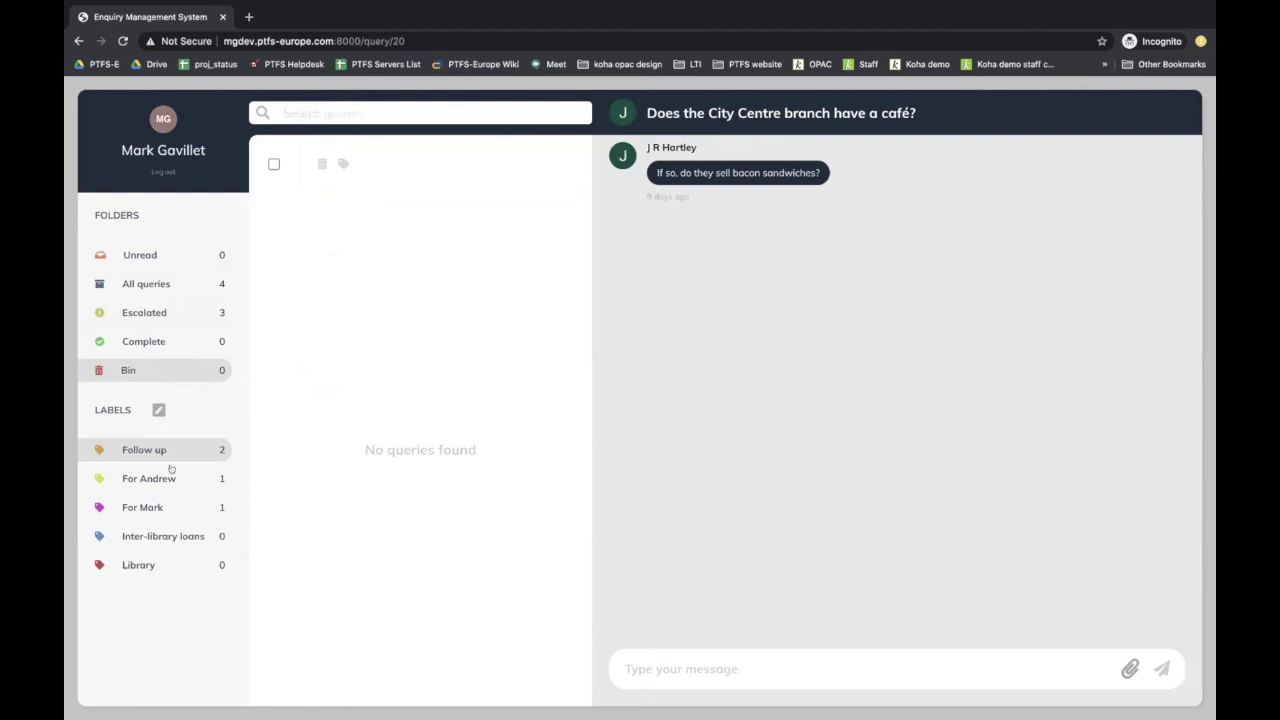
click(163, 285)
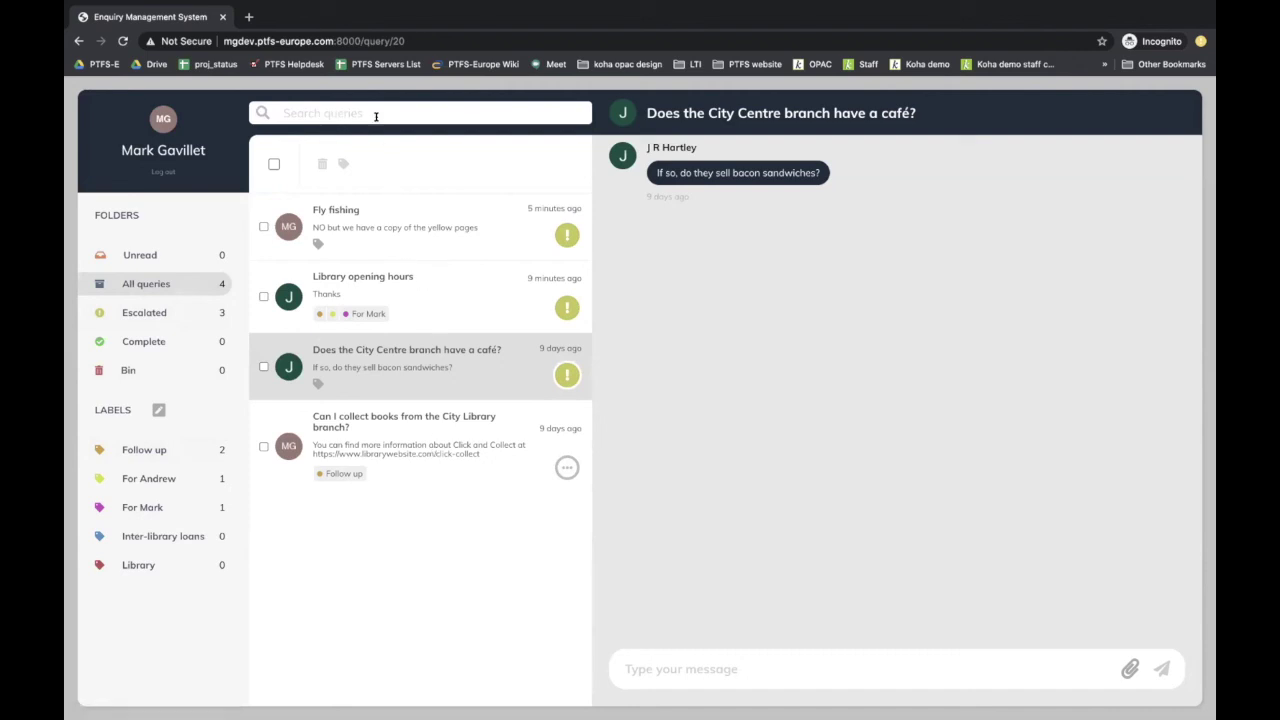
Step: Apply the Library label to both queries matching 'library', then clear the search
text(library)
click(274, 164)
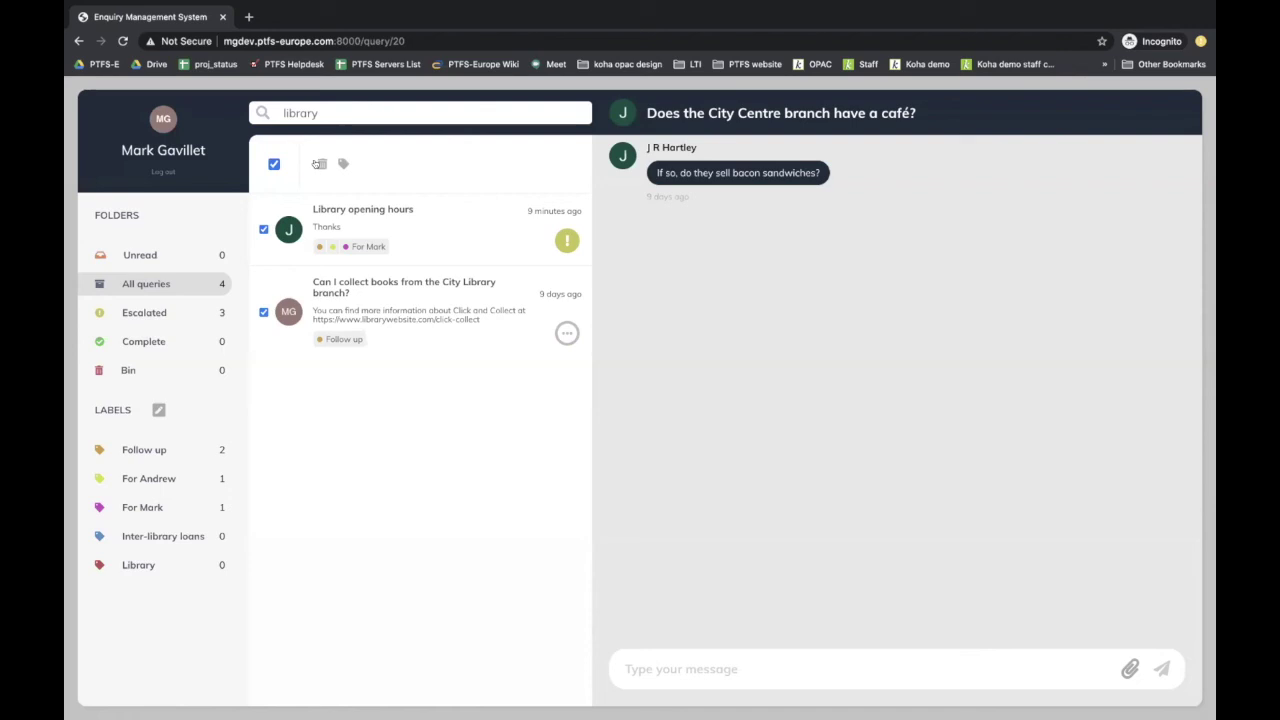
click(343, 164)
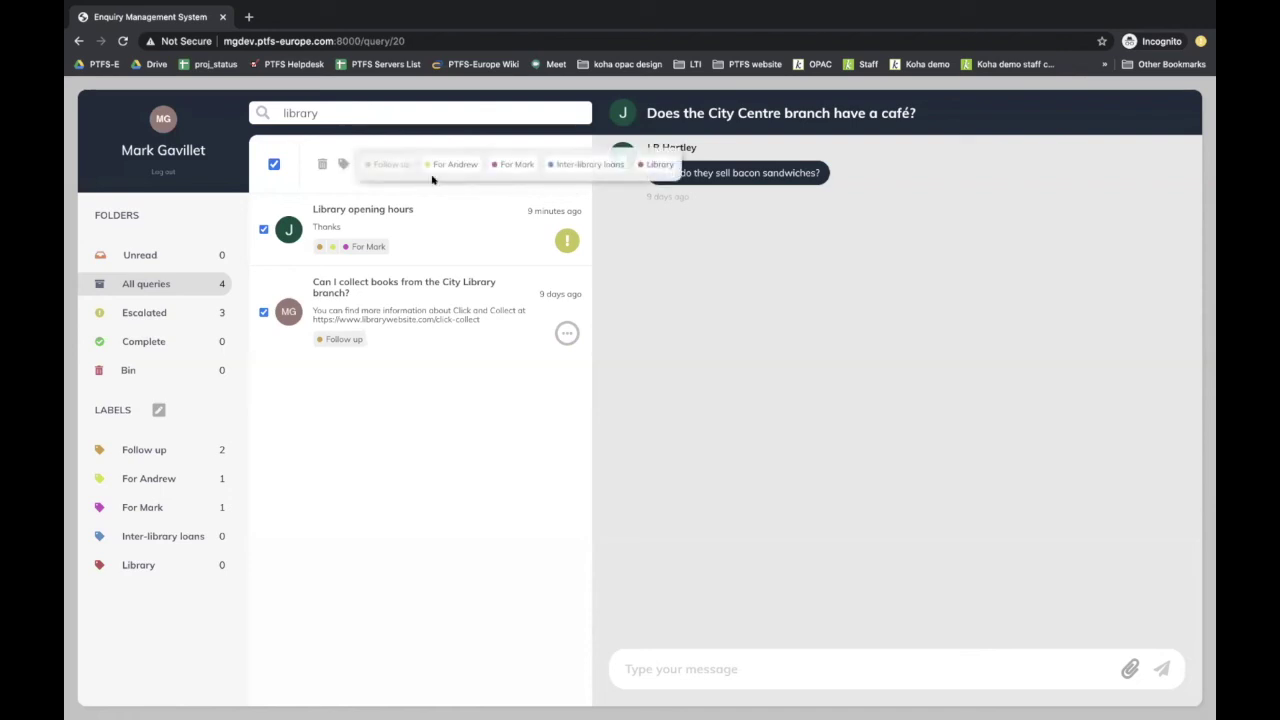
click(657, 164)
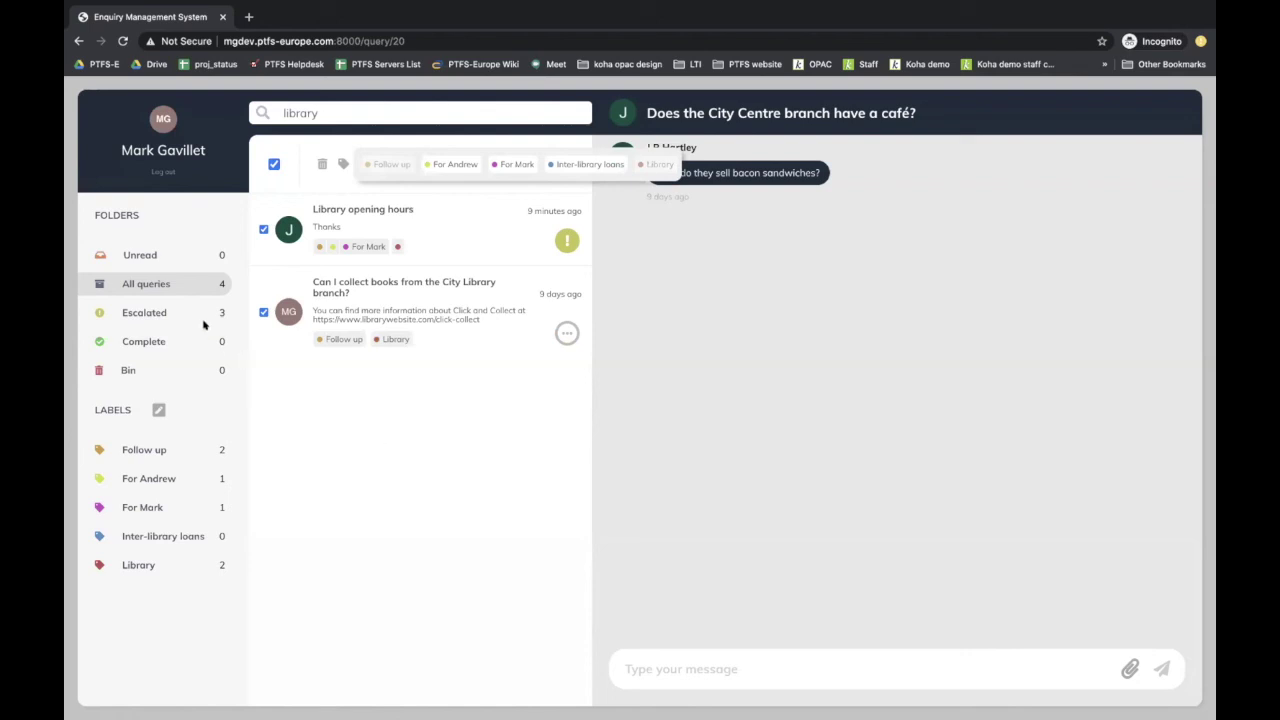
double_click(300, 113)
key(BackSpace)
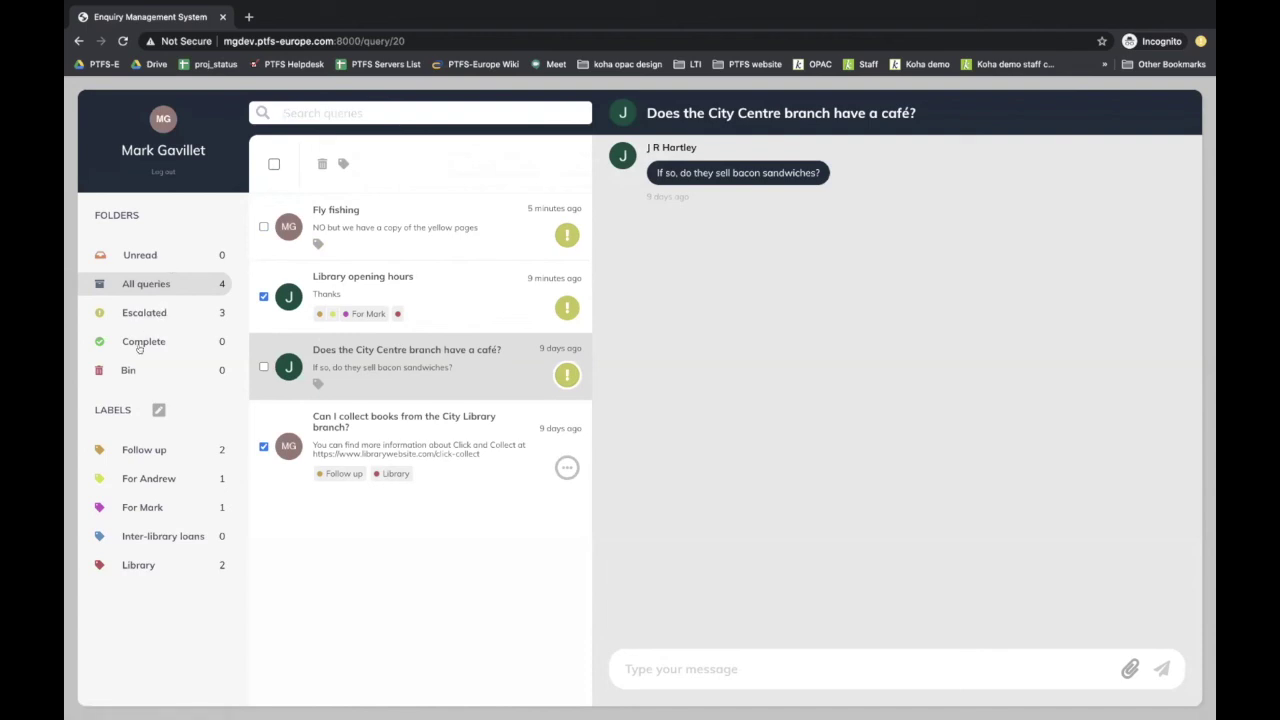
Step: Filter by the Library label and search 'opening', then clear the search, selection and Library filter
click(175, 565)
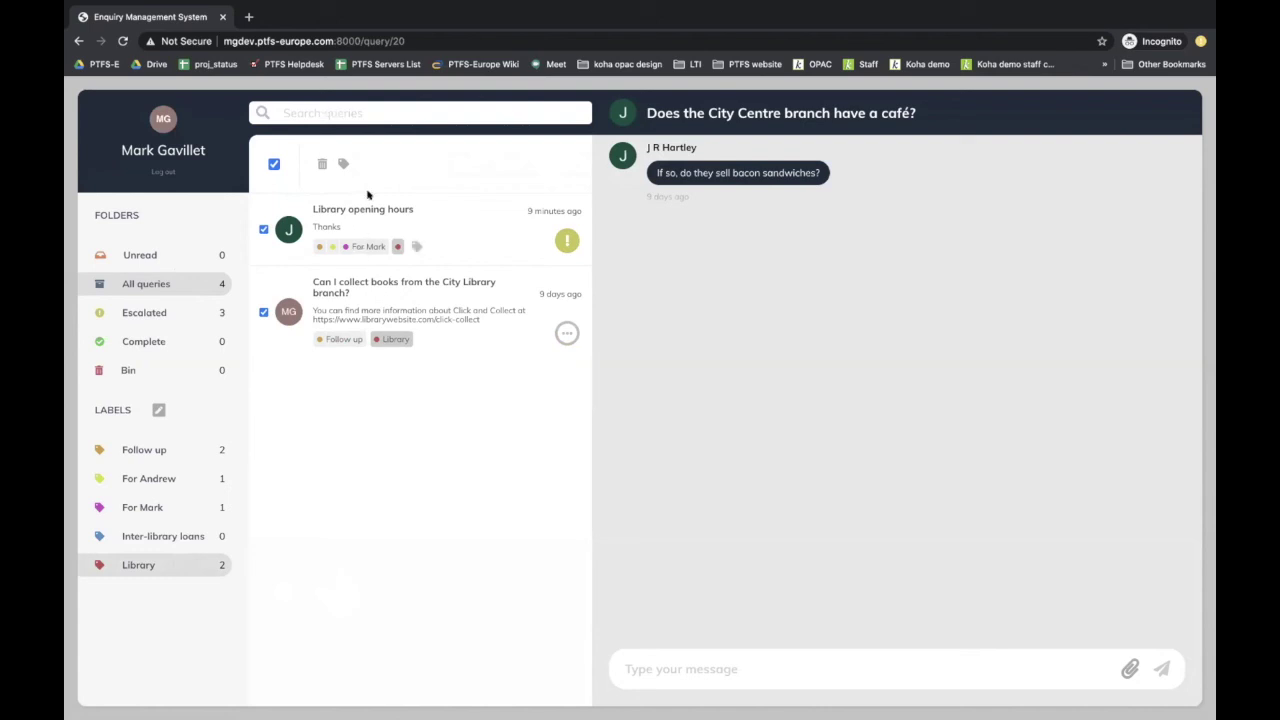
click(361, 109)
text(opening)
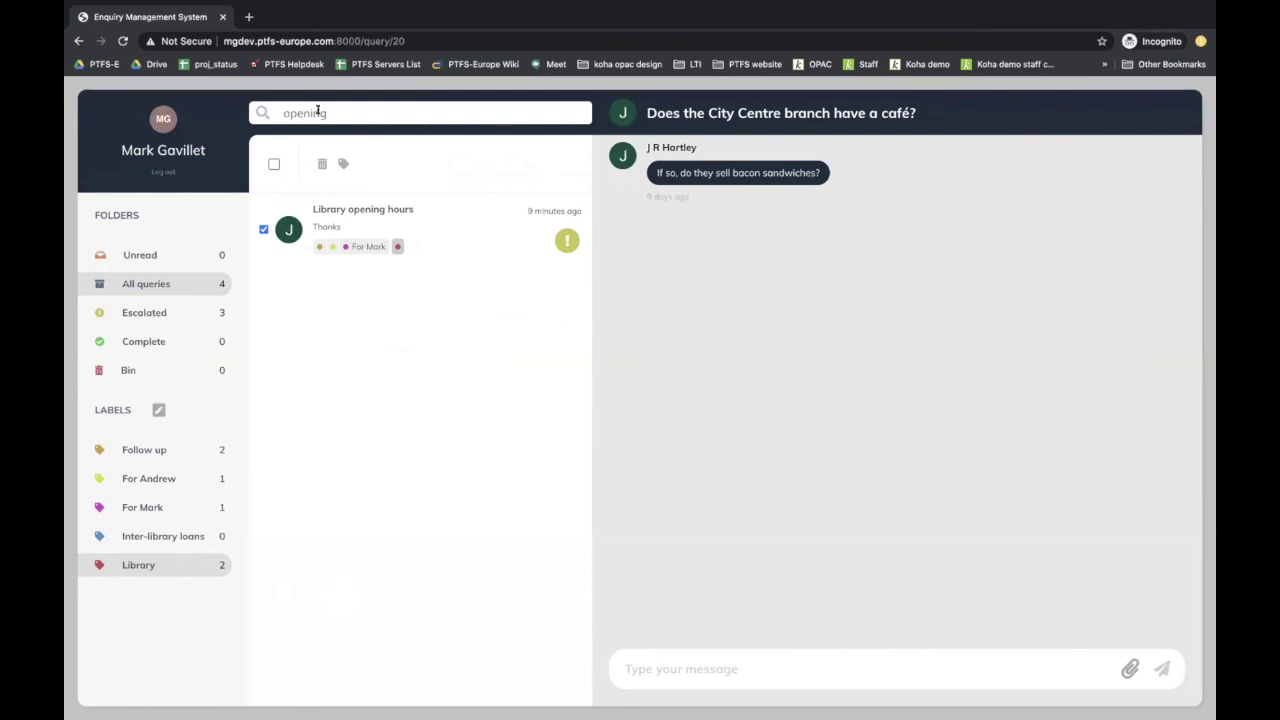
double_click(310, 113)
key(BackSpace)
click(274, 164)
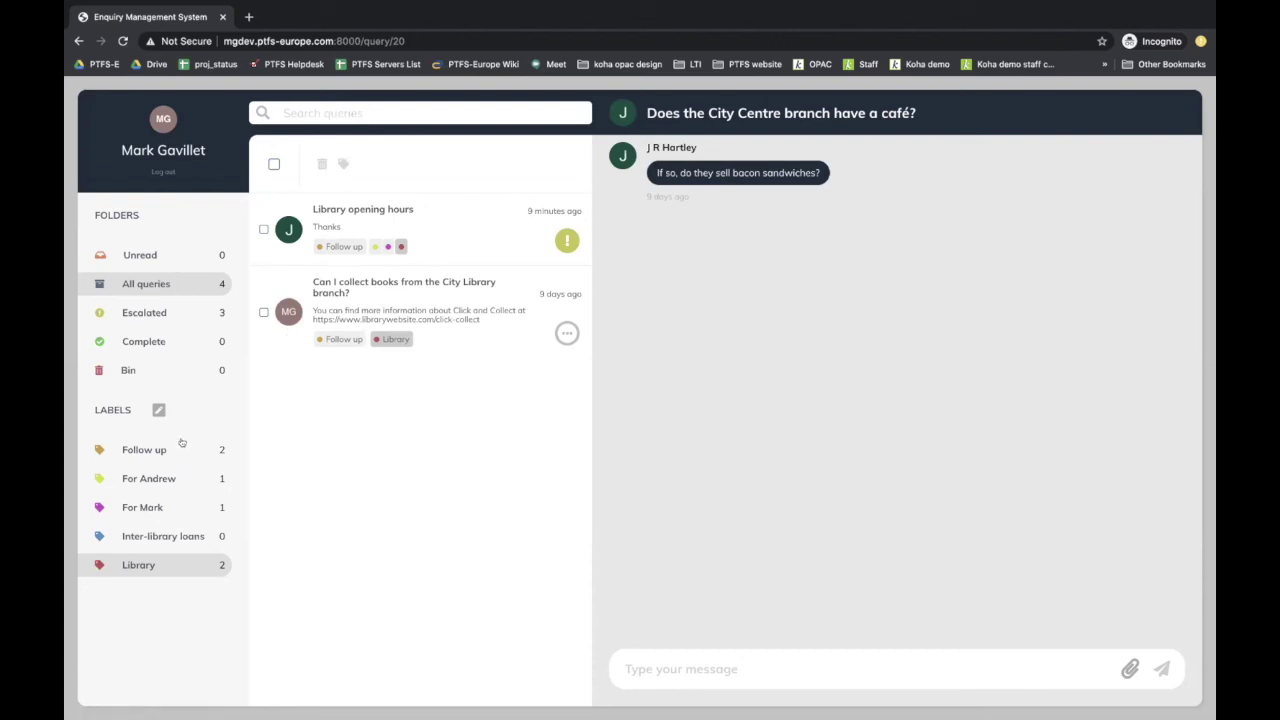
click(157, 563)
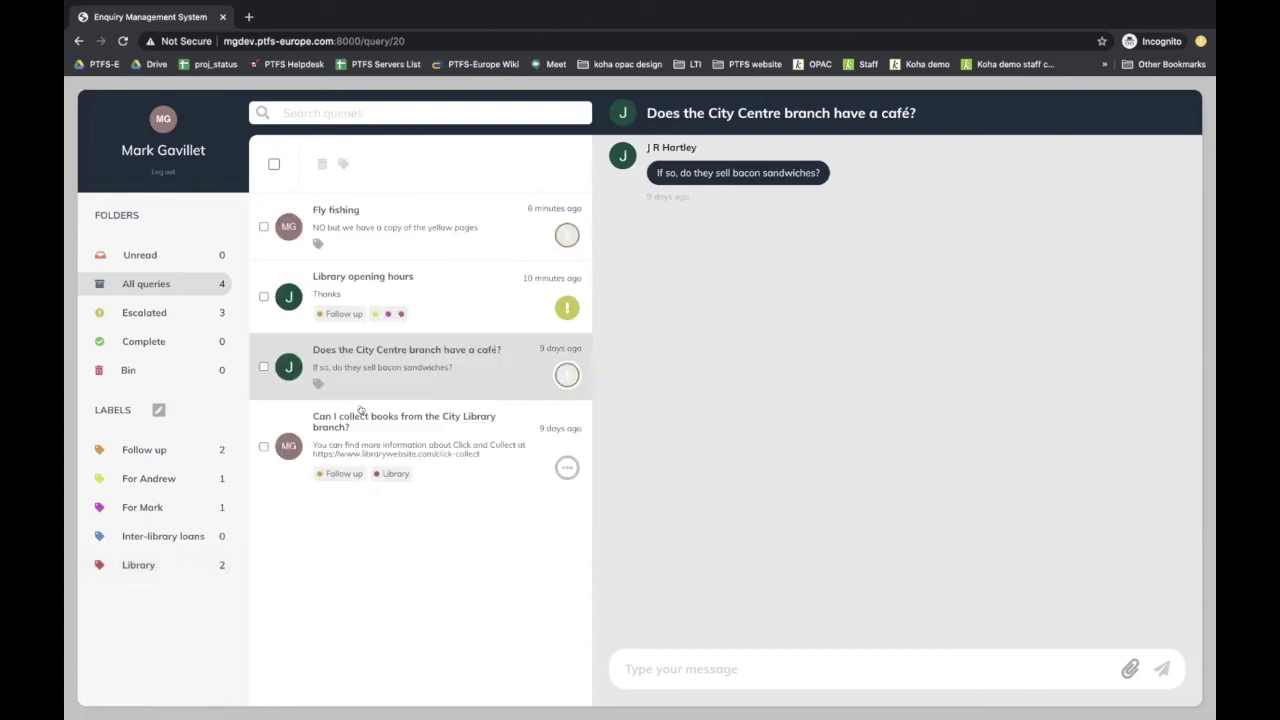
Step: Tag the Fly fishing query For Andrew and show only For Andrew queries
click(389, 218)
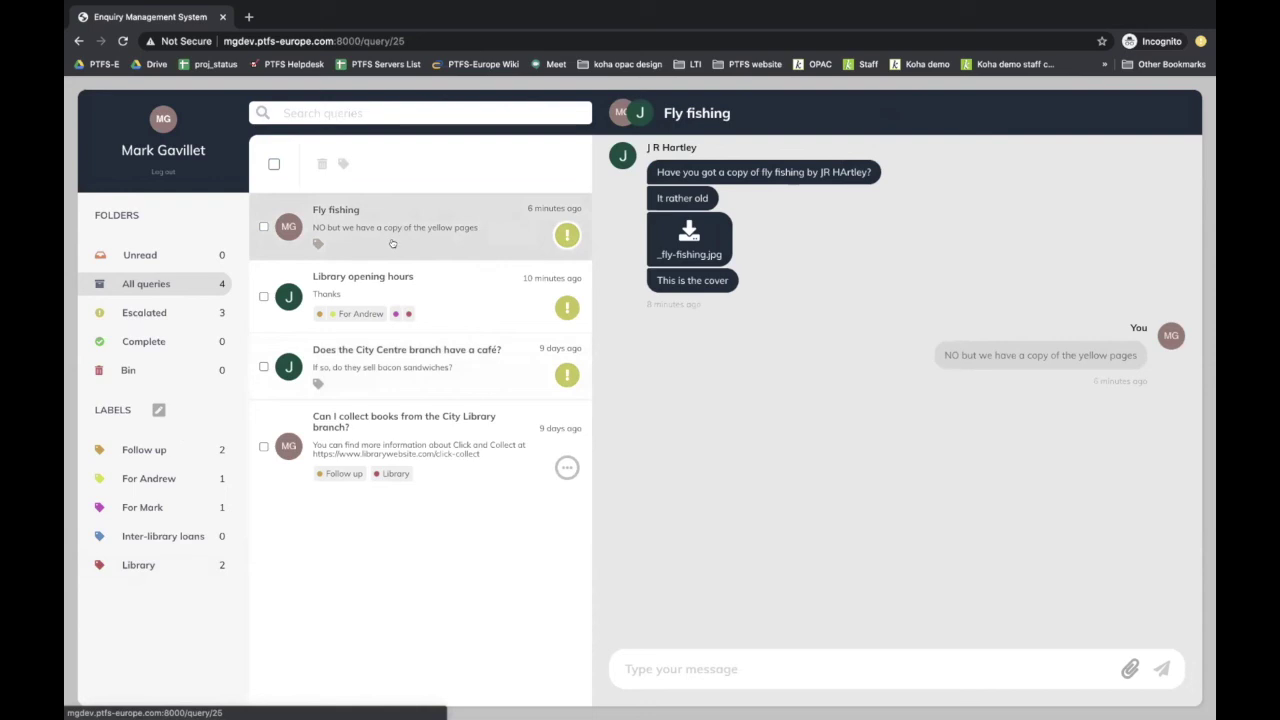
click(316, 243)
click(424, 248)
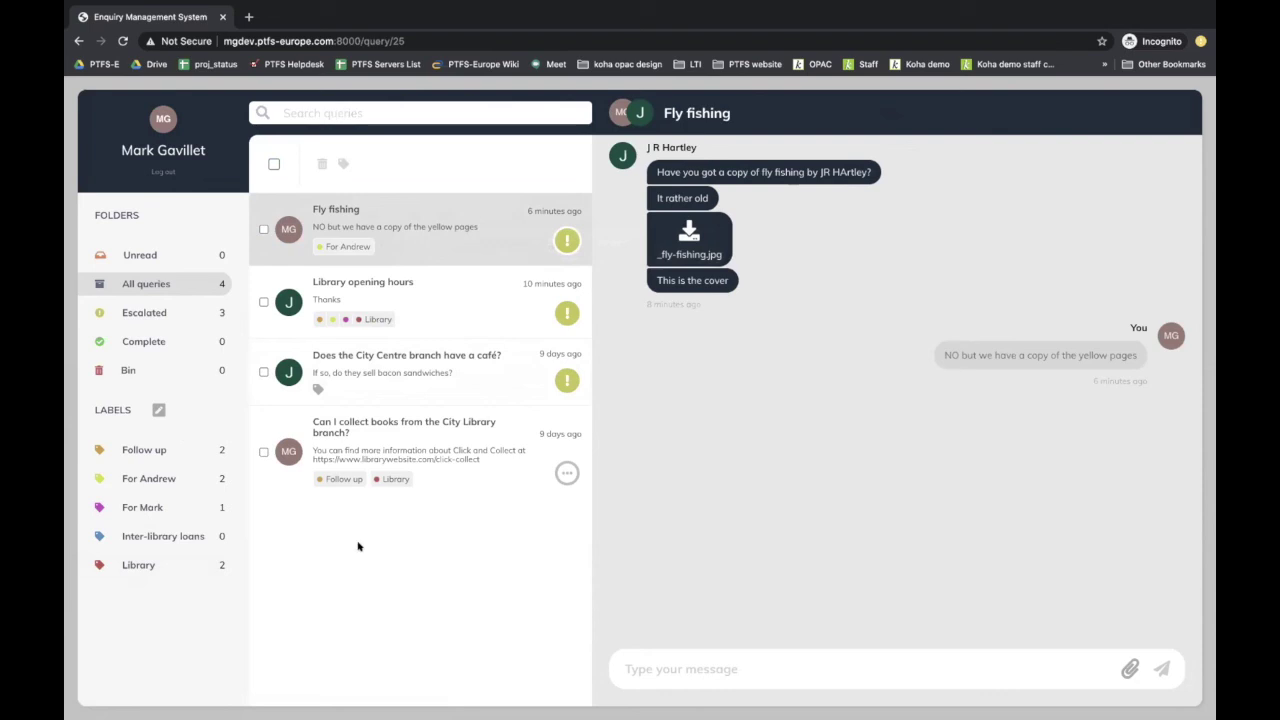
click(150, 479)
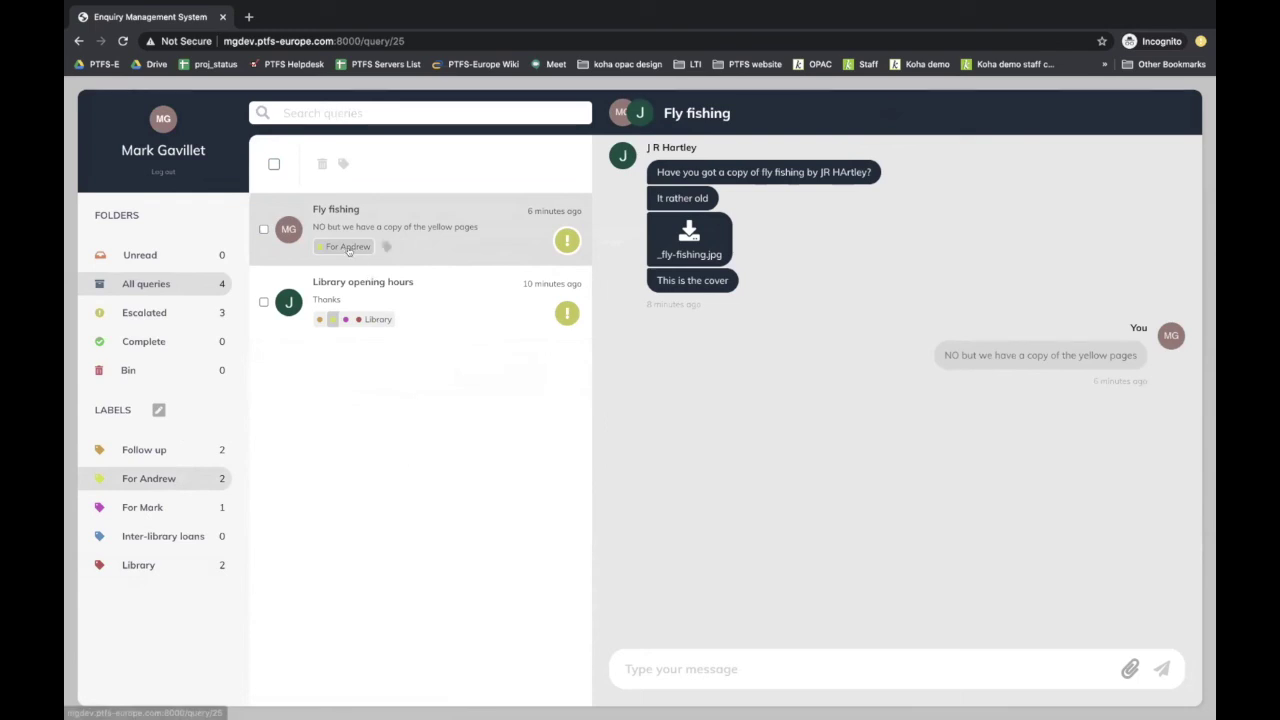
Step: Switch Fly fishing's label to For Mark, filter by For Mark, and tick both queries
click(384, 248)
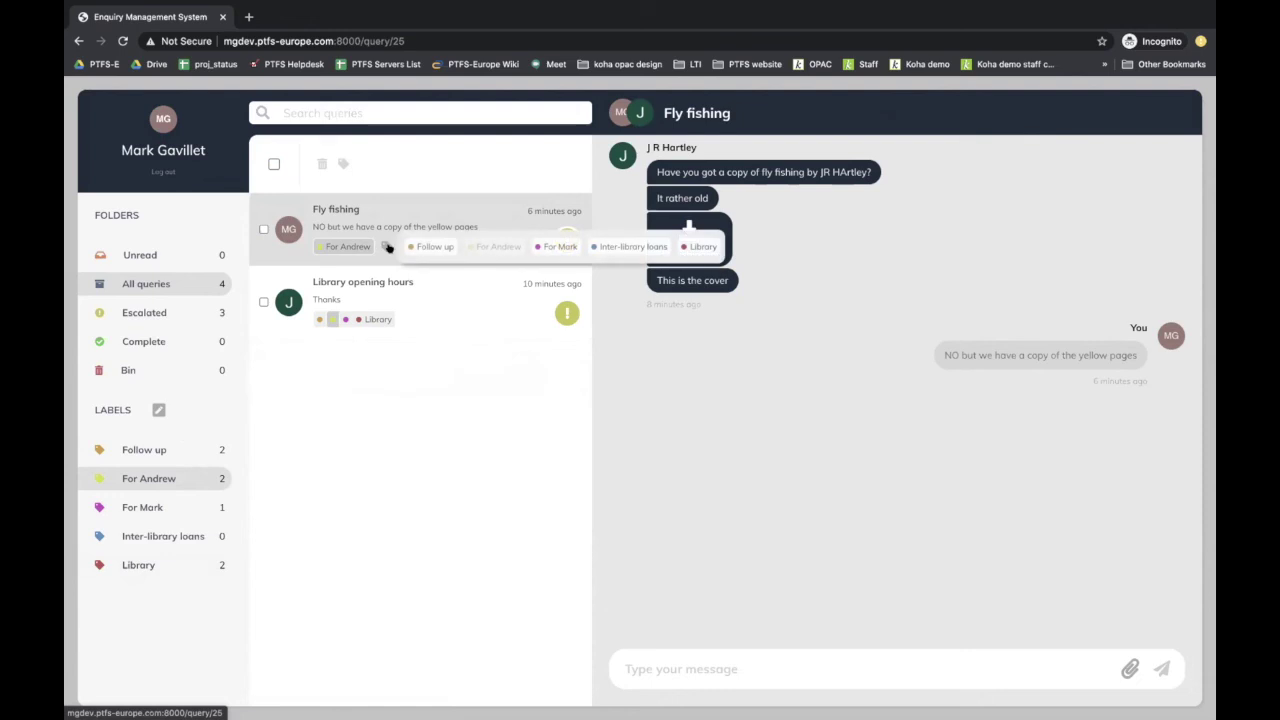
click(490, 245)
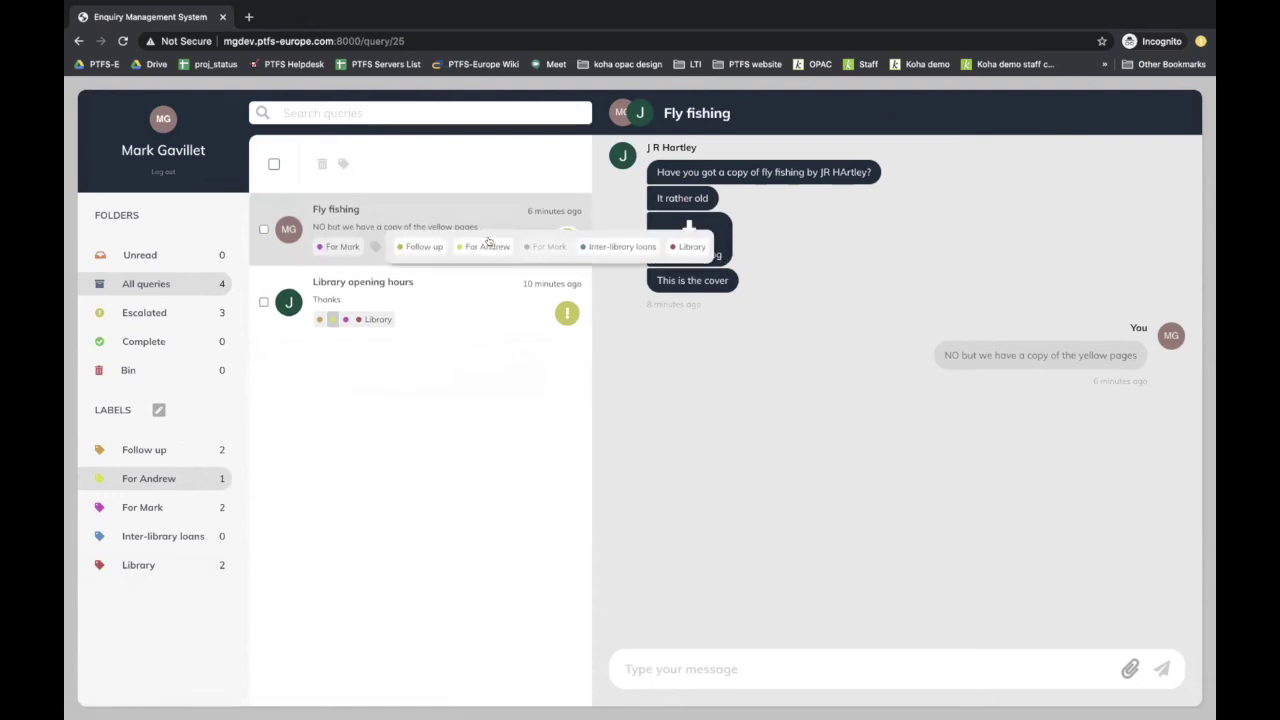
click(174, 510)
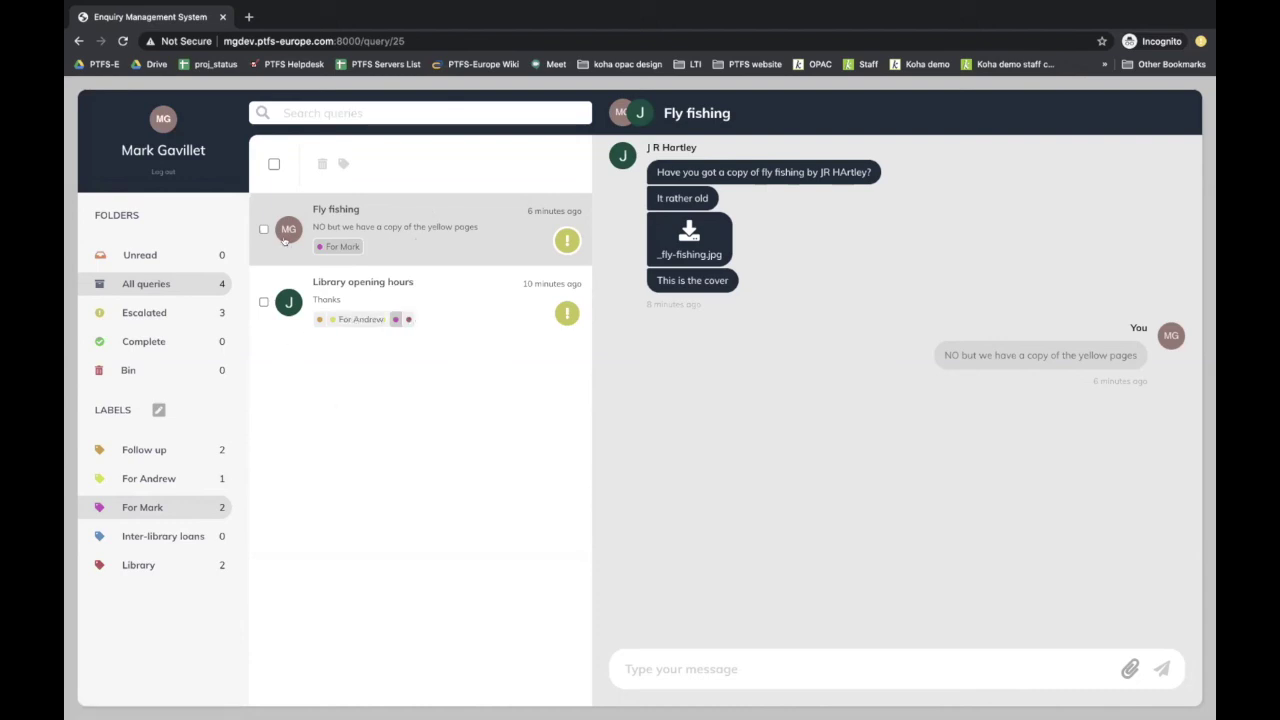
click(273, 164)
click(342, 164)
Step: Apply the Inter-library loans label to both ticked For Mark queries
click(588, 164)
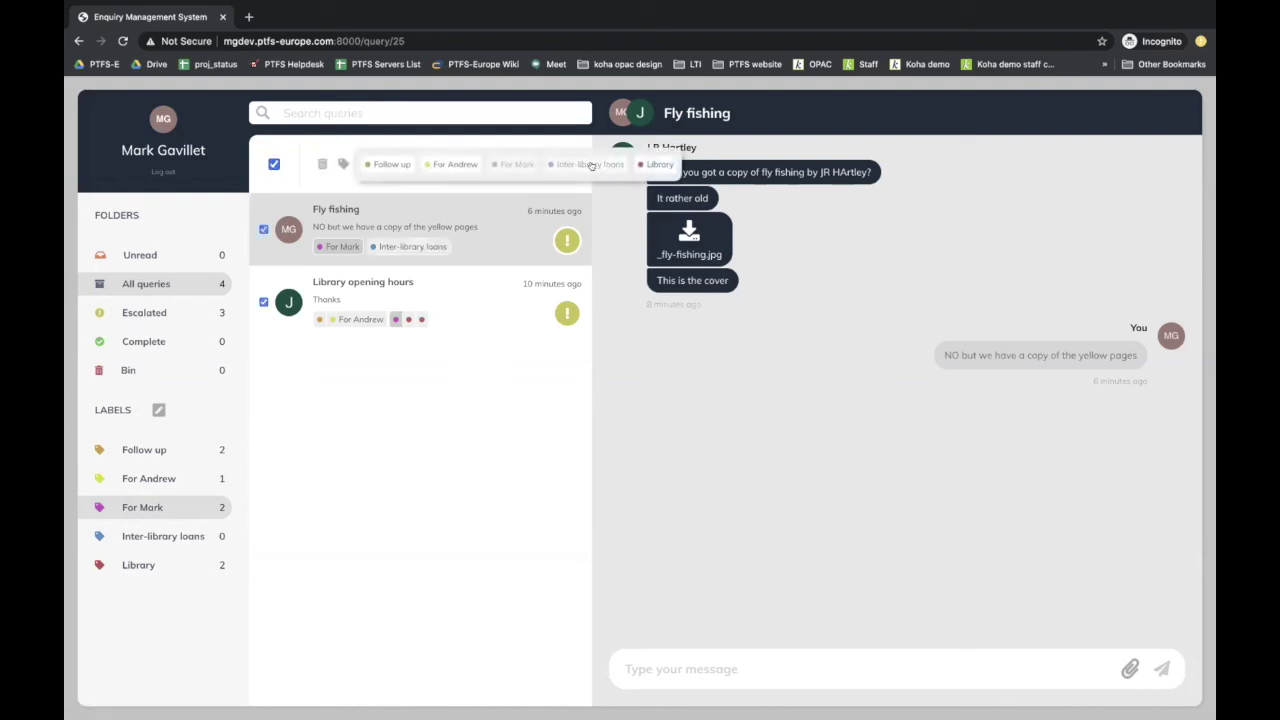